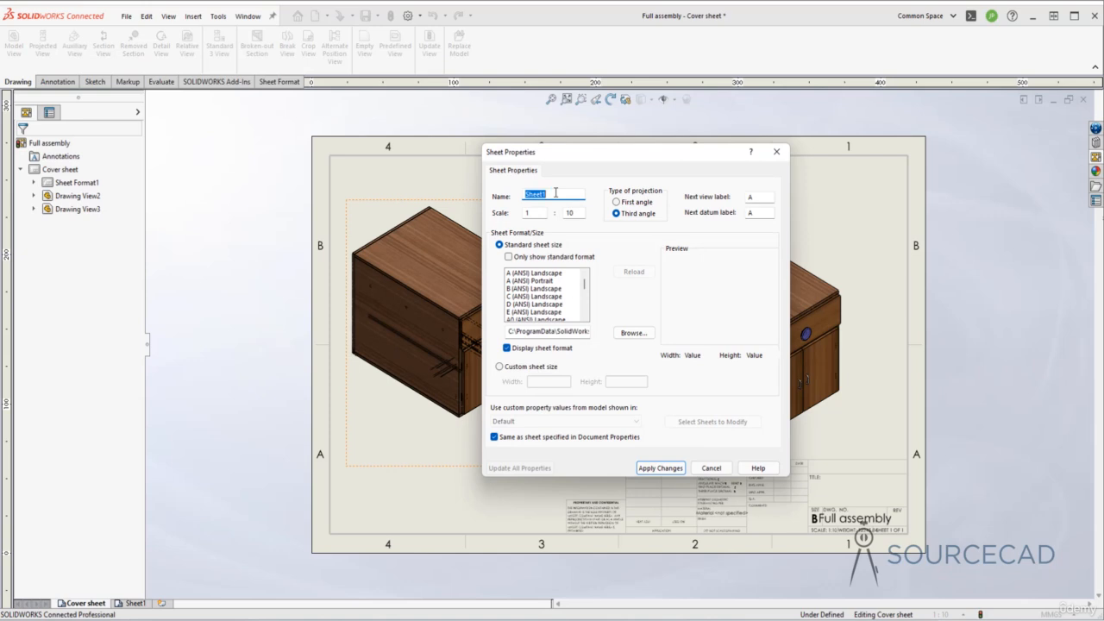
Step: Name the new drawing sheet "Exploded view" and set its format to B (ANSI) Landscape
text(B)
text(xploded view)
click(534, 289)
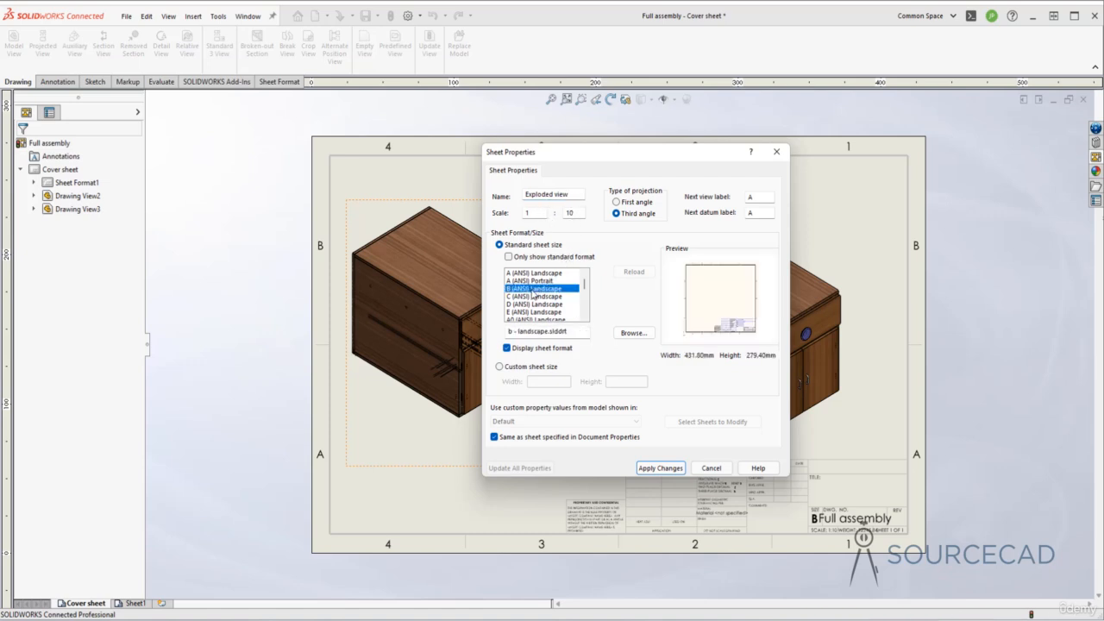
click(658, 469)
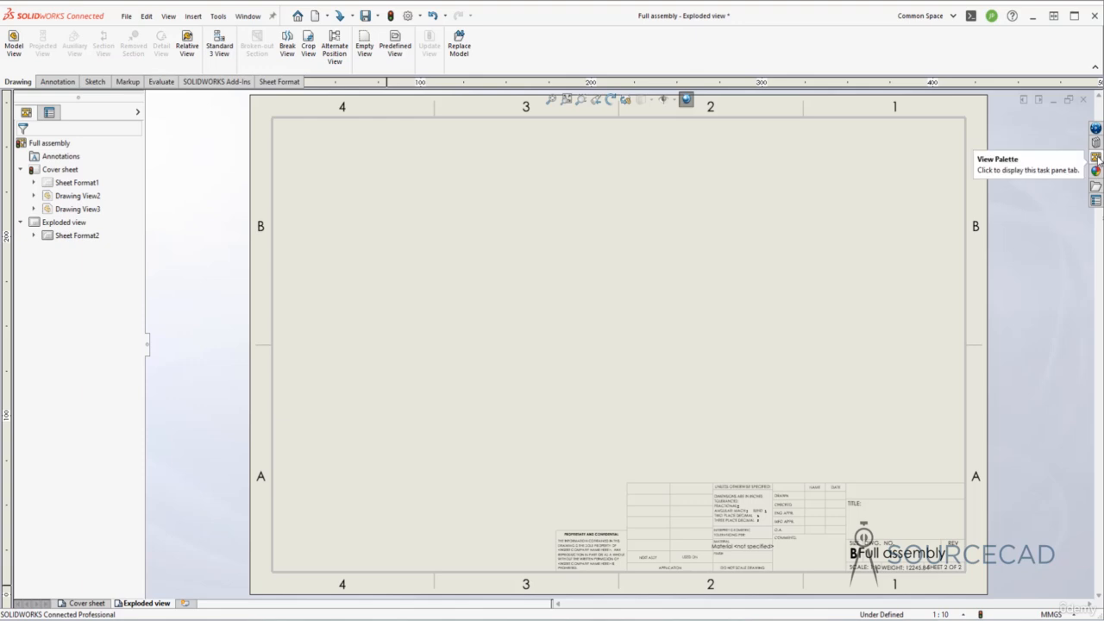
Step: Place an isometric view of the full assembly in the left half of the Exploded view sheet
click(1097, 159)
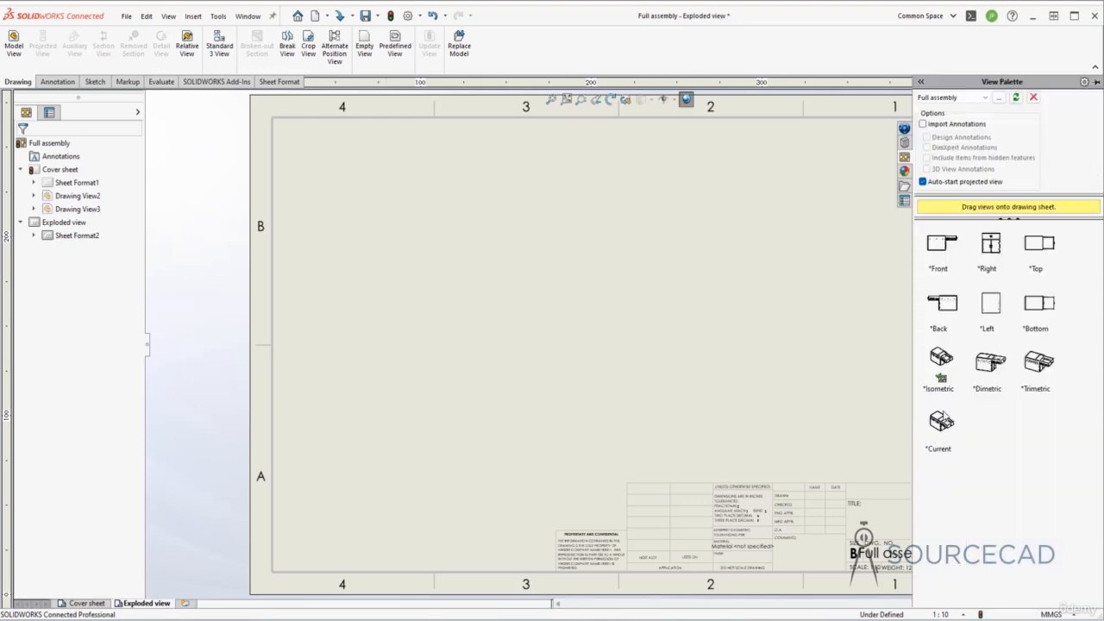
click(944, 364)
mouse_move(944, 364)
mouse_down()
mouse_move(606, 334)
mouse_move(466, 358)
mouse_move(470, 377)
mouse_up()
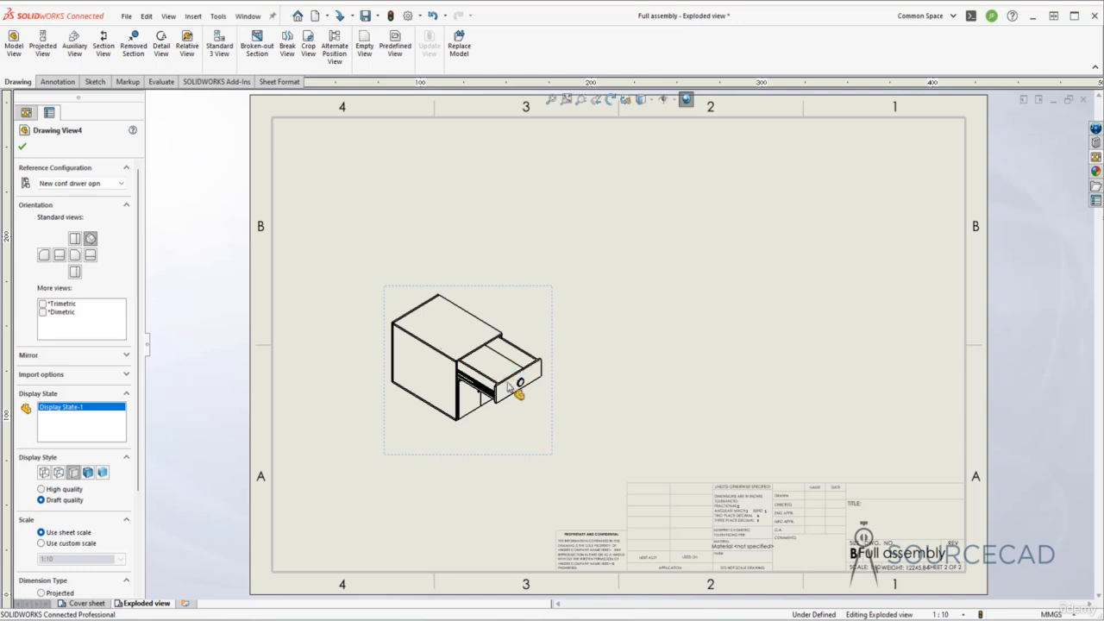
Step: Set the view's reference configuration to Default and show it in the exploded state Exploded View1
click(74, 183)
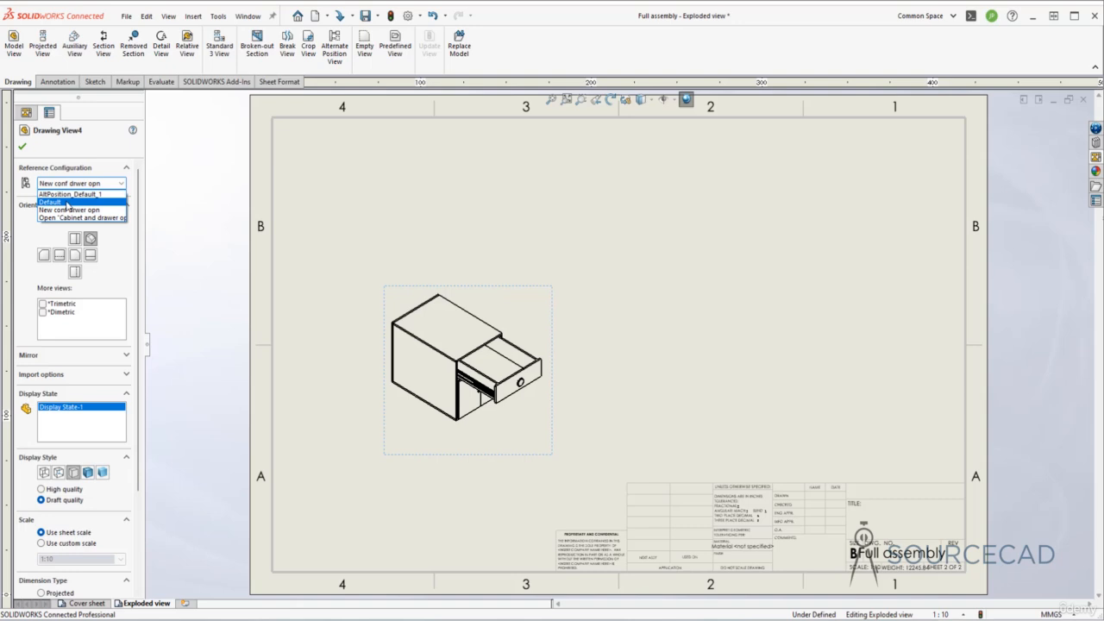
click(67, 202)
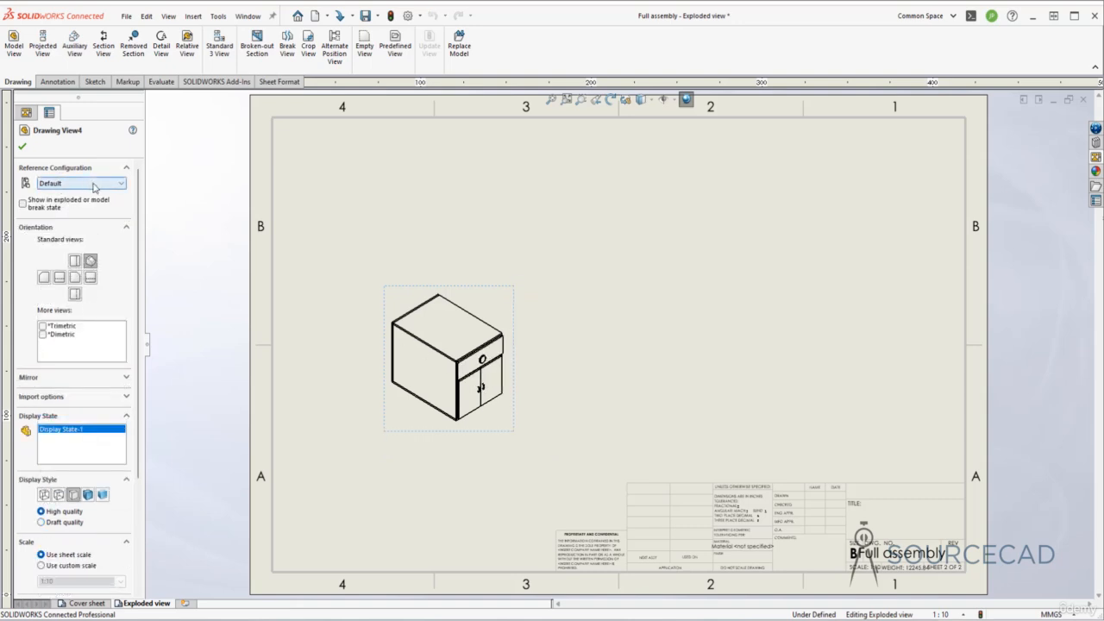
click(22, 204)
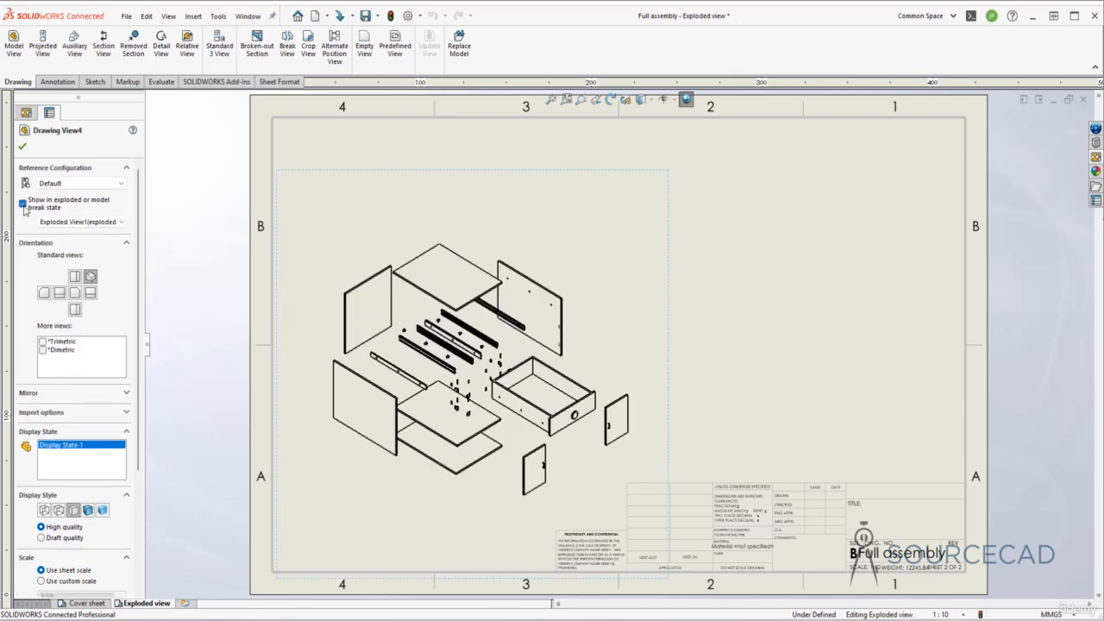
click(82, 222)
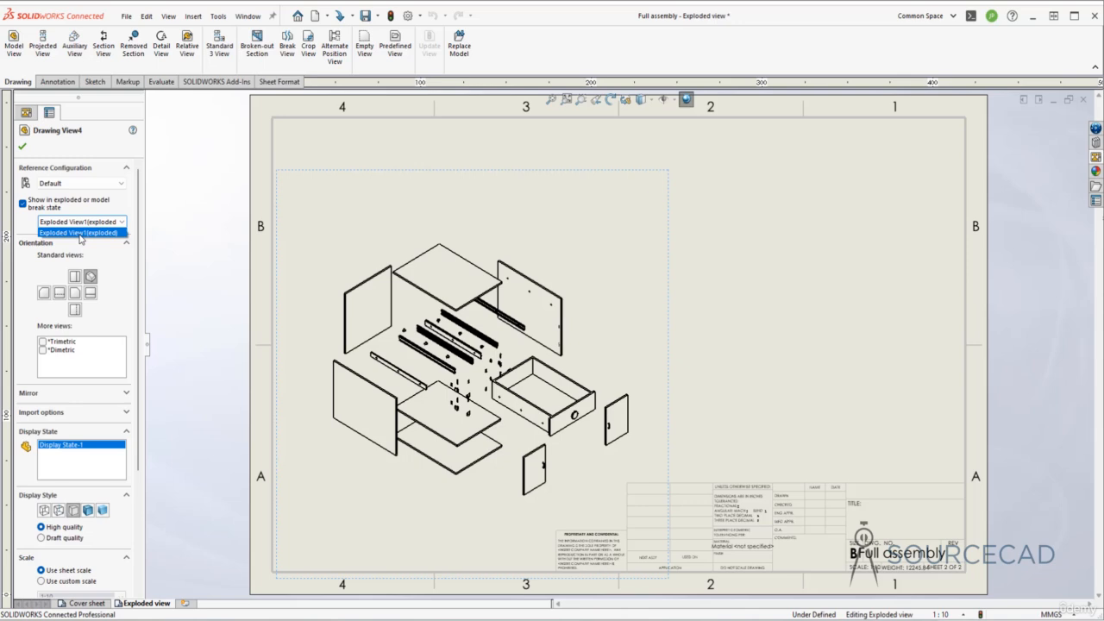
click(80, 235)
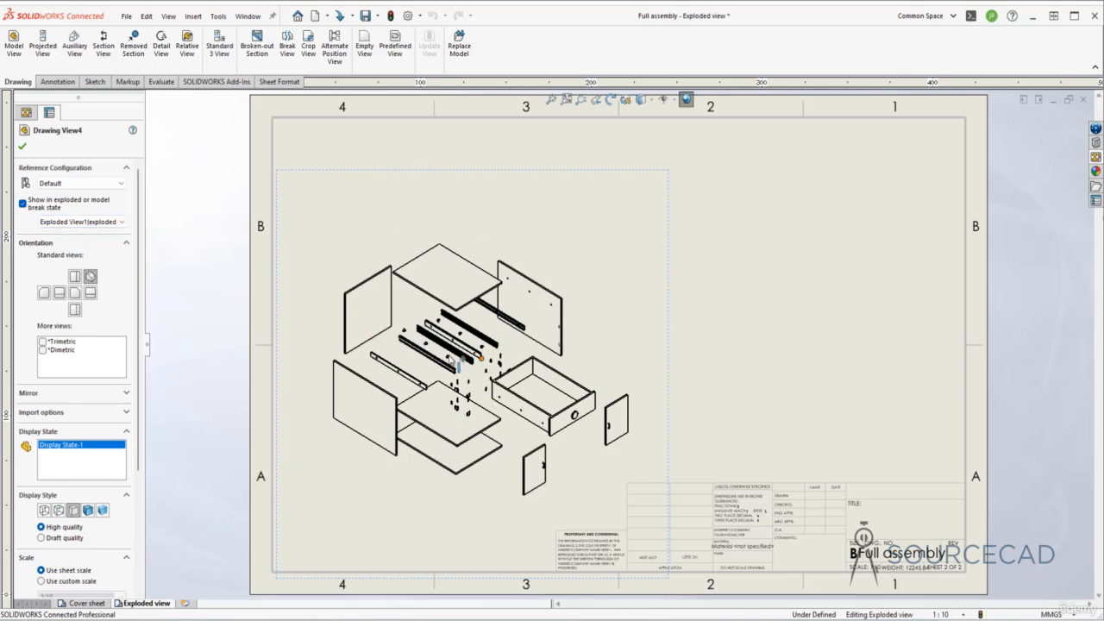
Step: Display the exploded view as shaded with edges and set its custom scale to 1:8
scroll(128, 327, down, 5)
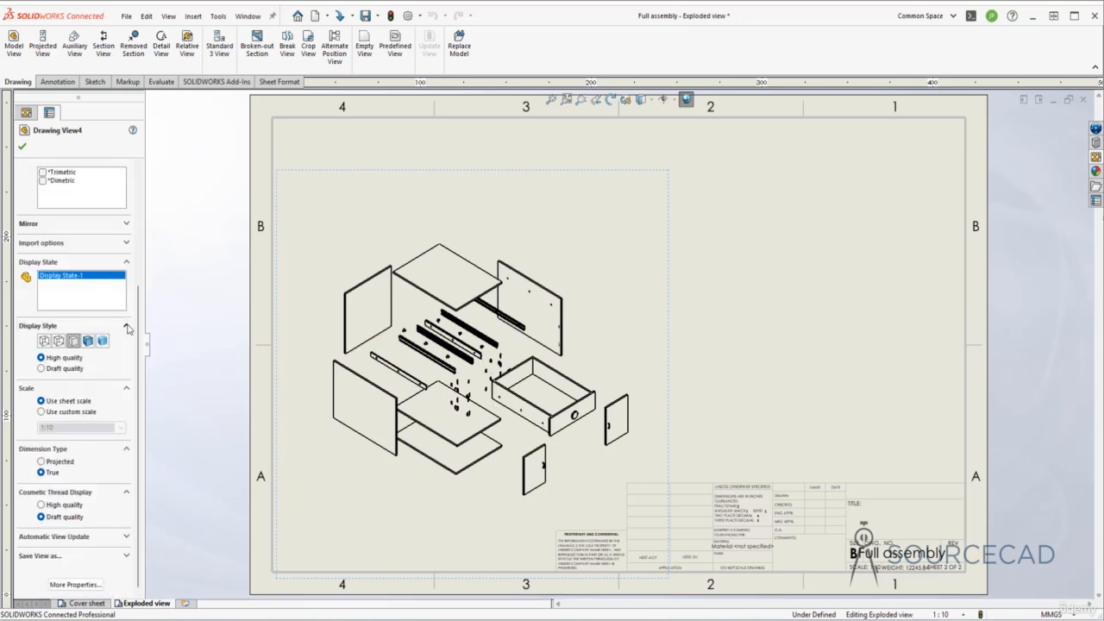
click(87, 340)
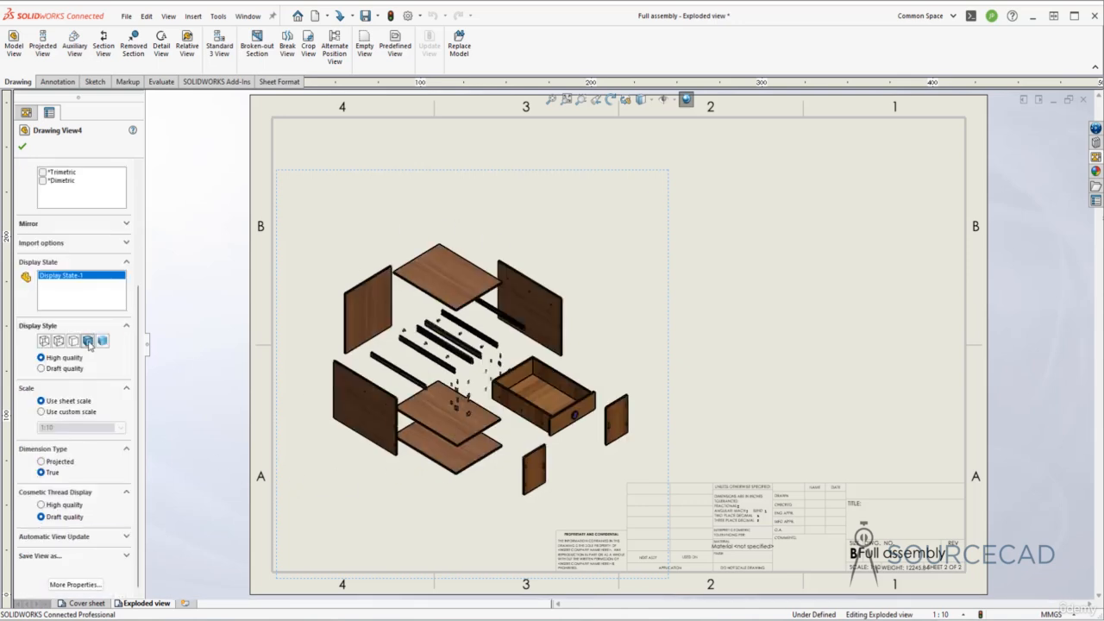
click(69, 411)
click(120, 427)
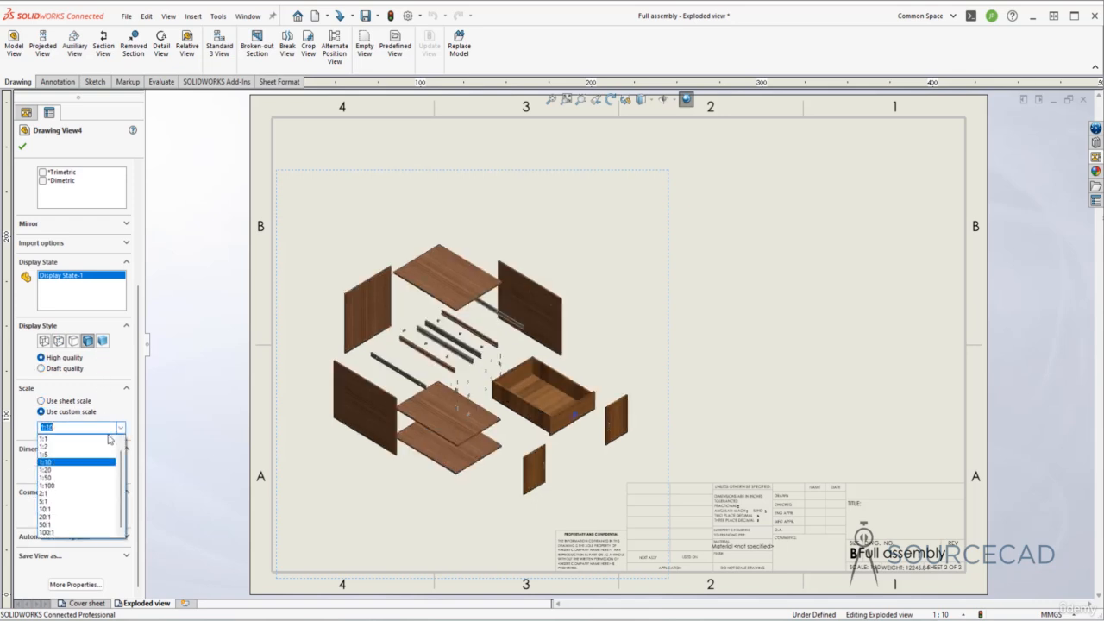
scroll(77, 460, up, 1)
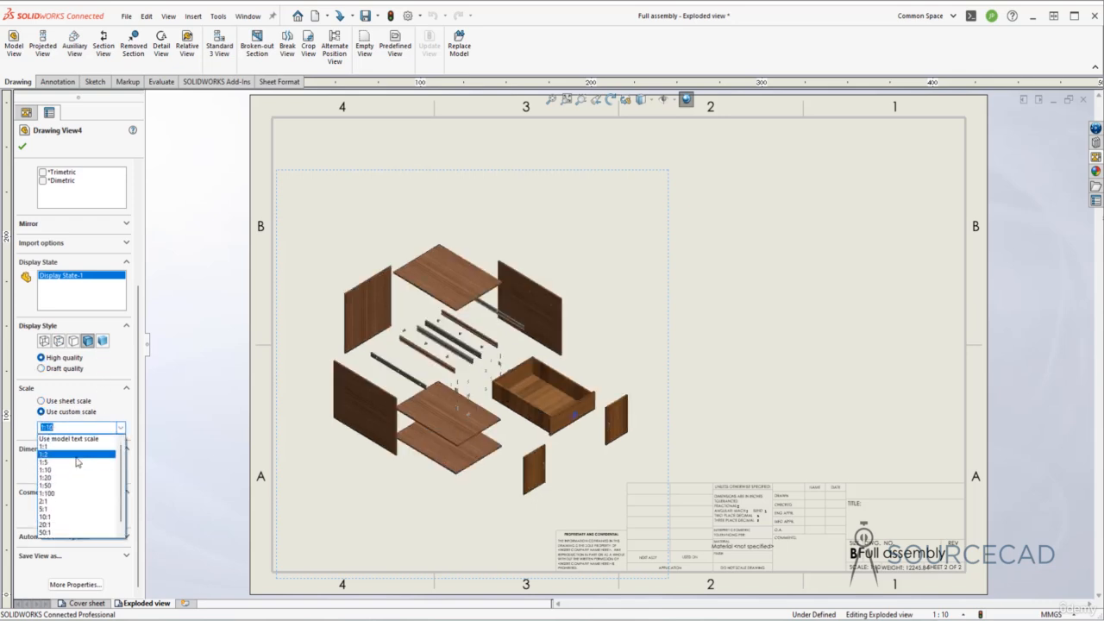
click(77, 462)
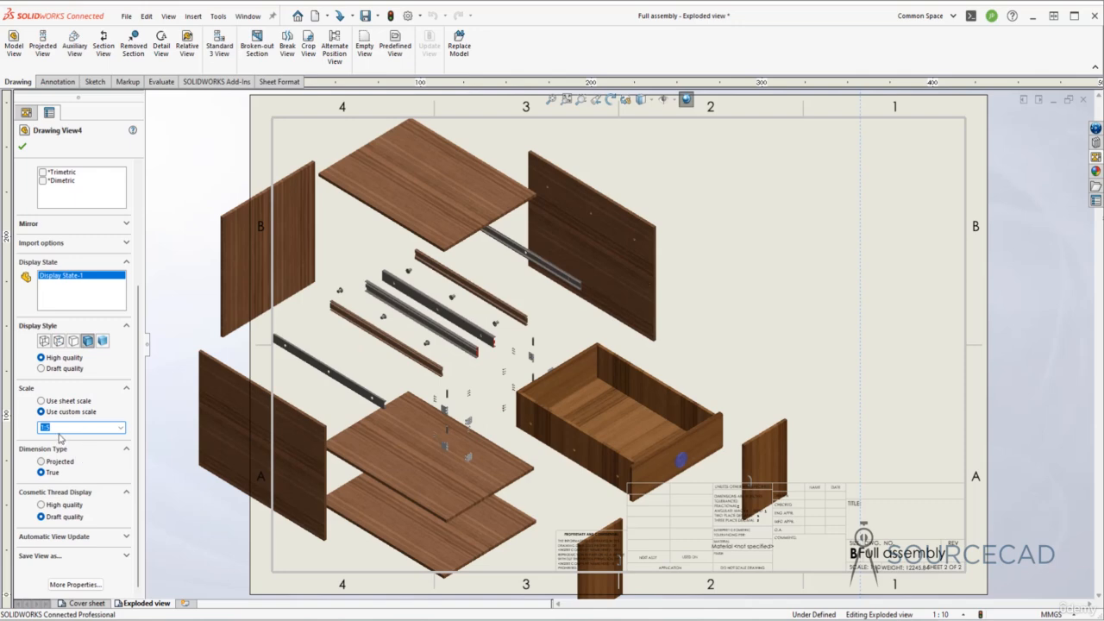
click(55, 428)
text(8)
key(Tab)
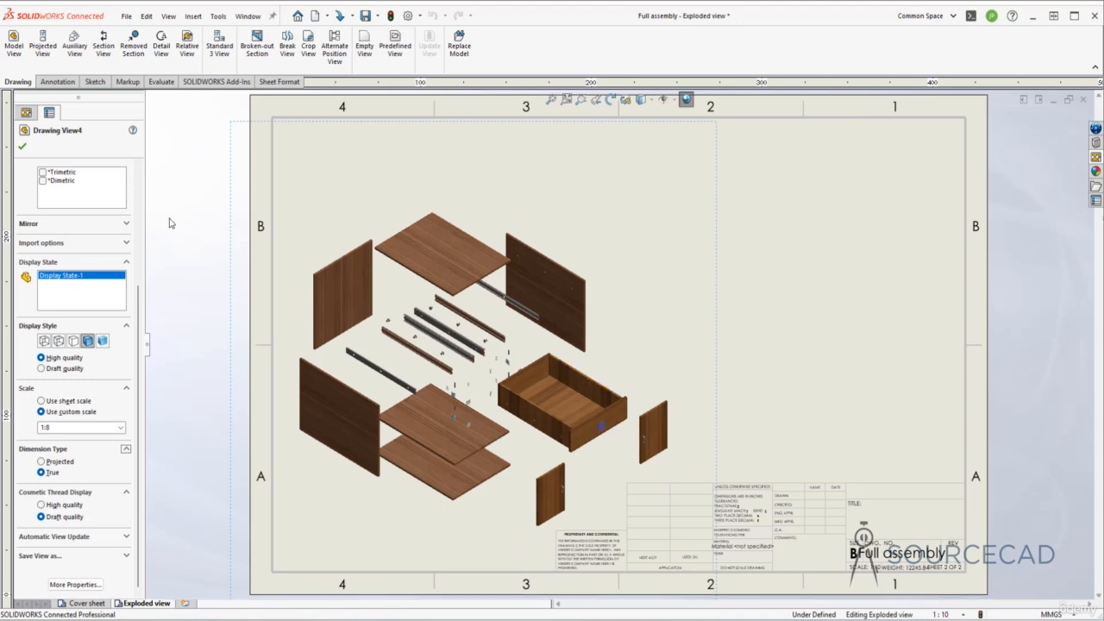
click(22, 146)
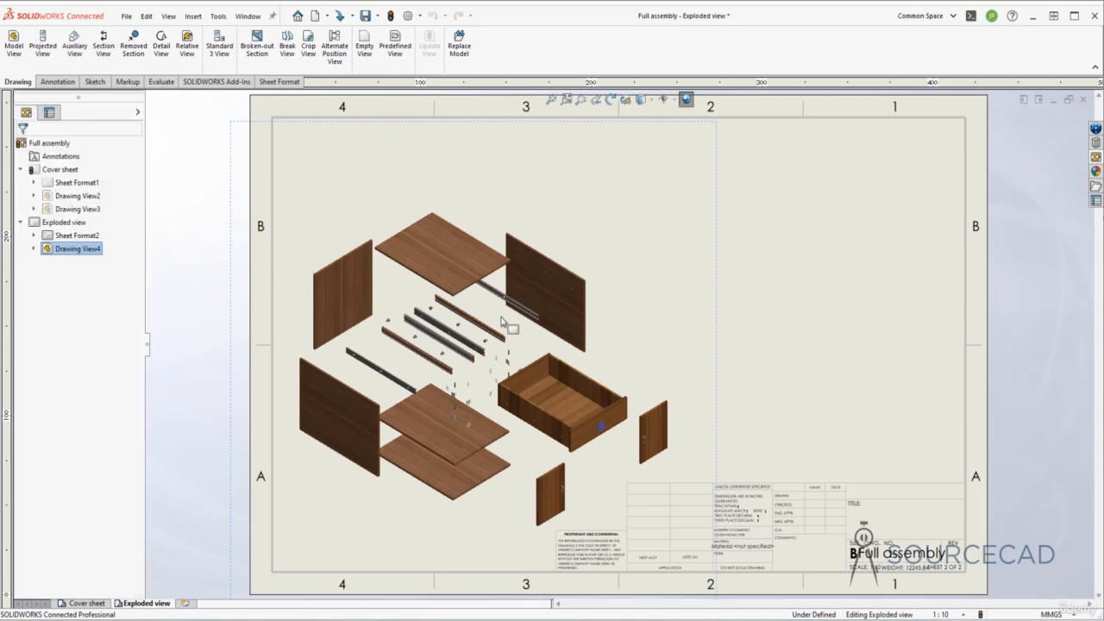
Step: Start a bill of materials table based on the exploded drawing view
click(799, 290)
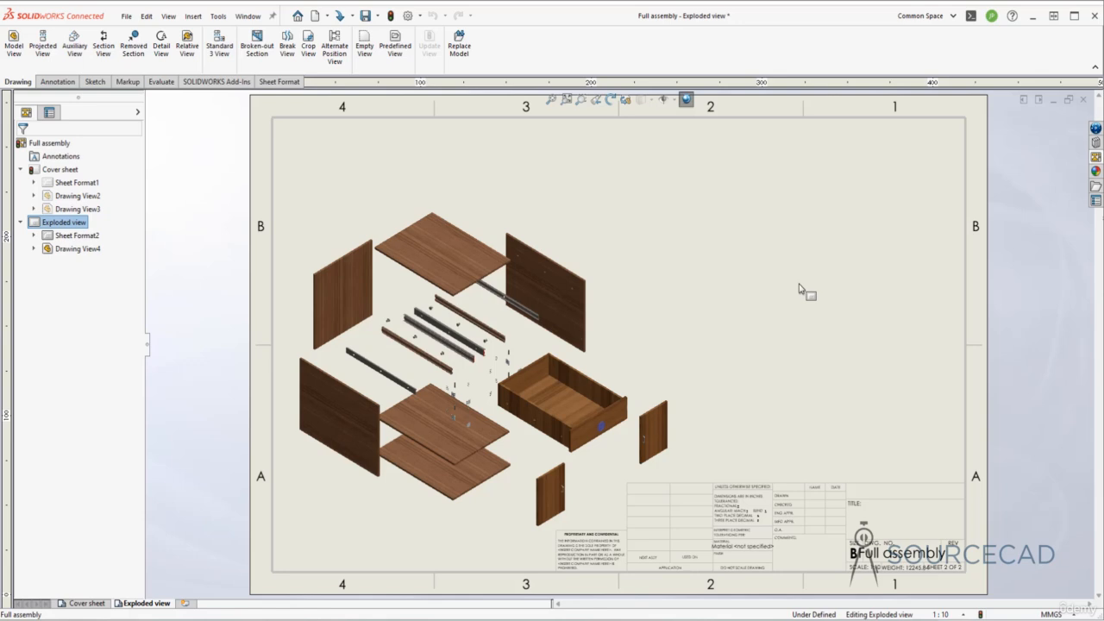
click(58, 82)
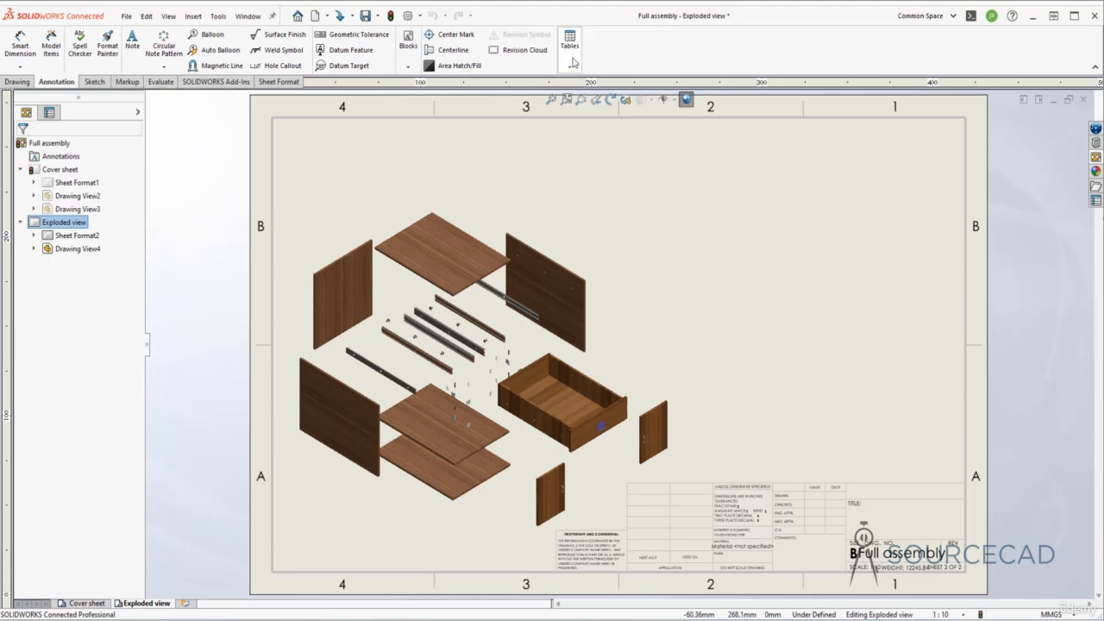
click(570, 65)
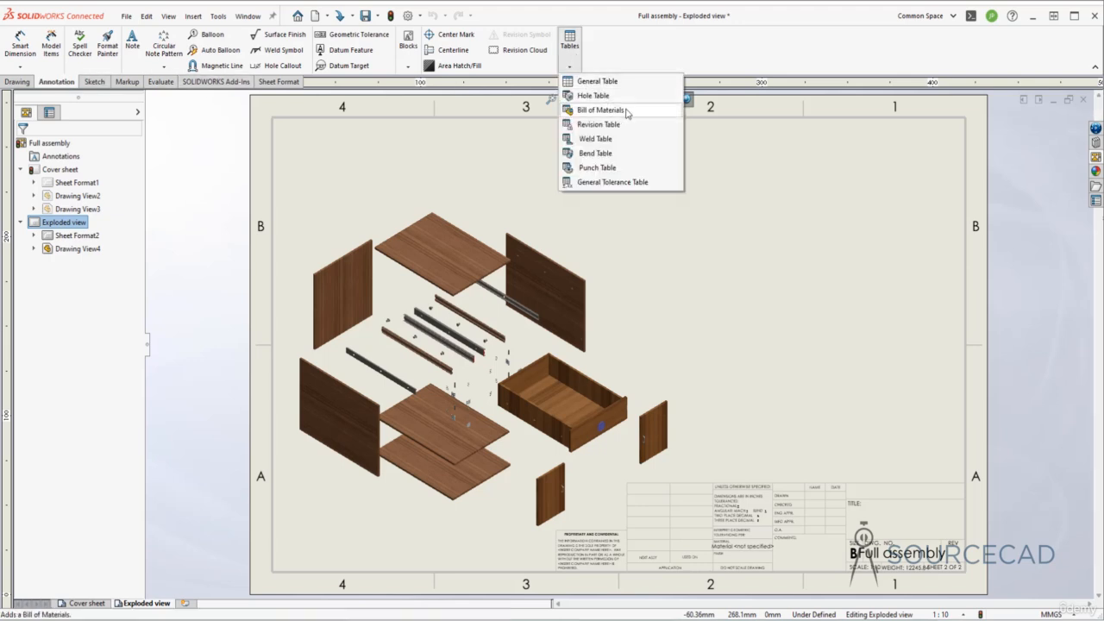
click(600, 110)
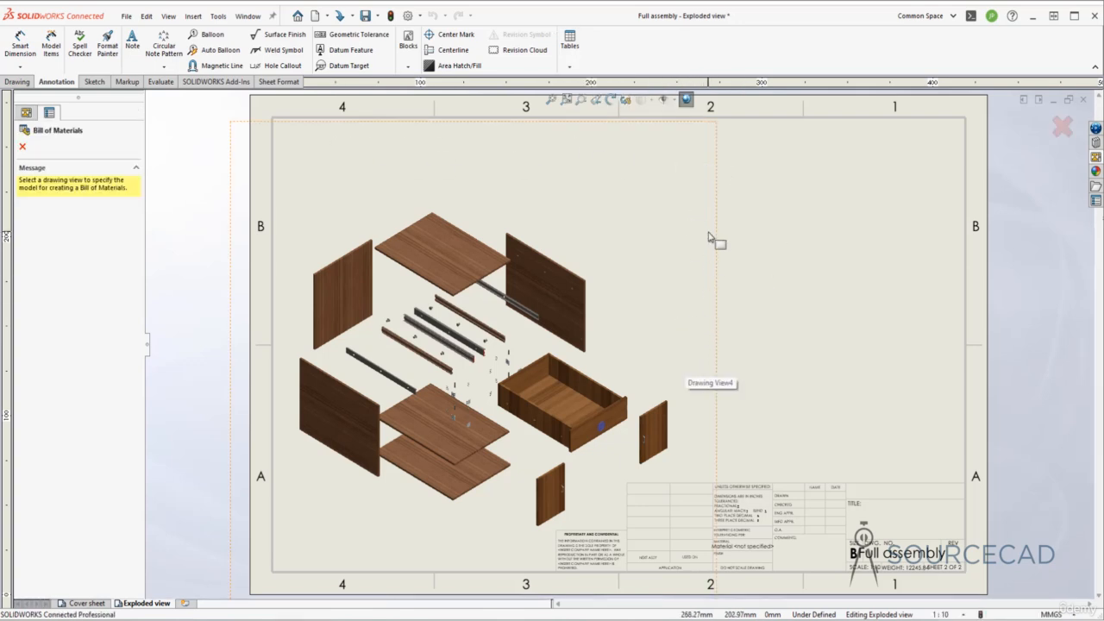
click(713, 342)
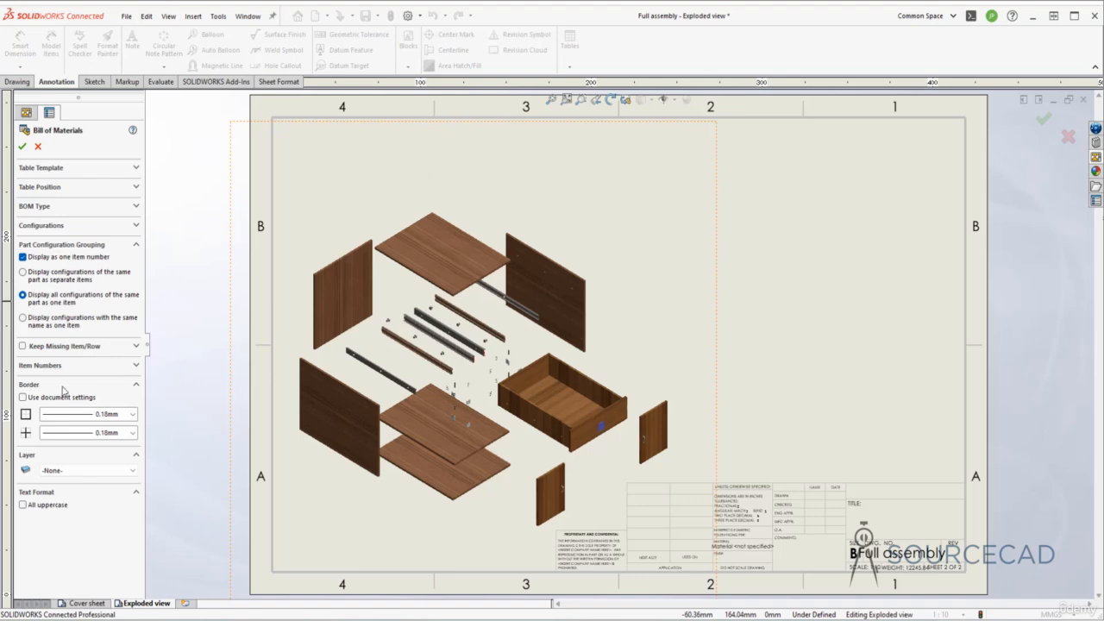
Step: Examine the available bill of materials table templates without changing the current one
click(134, 245)
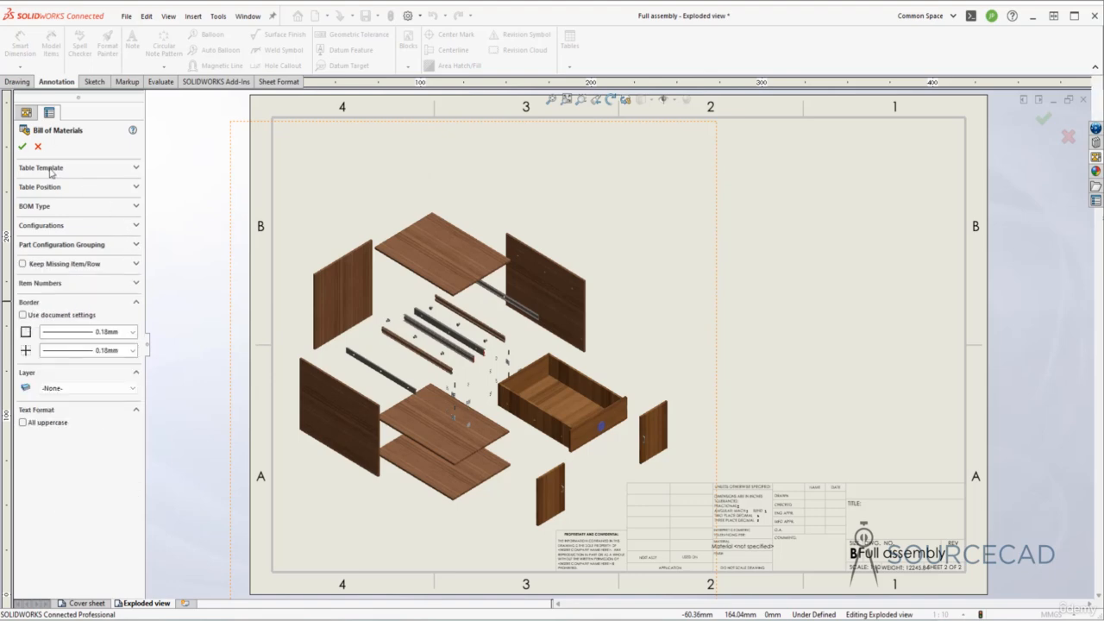
click(136, 168)
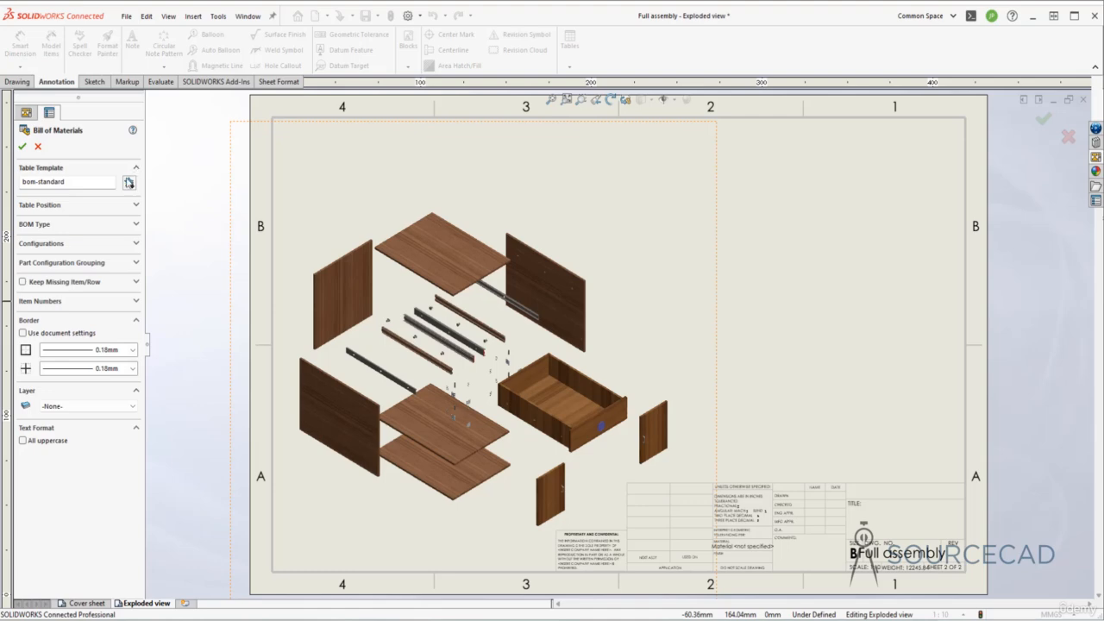
click(129, 184)
scroll(530, 355, down, 1)
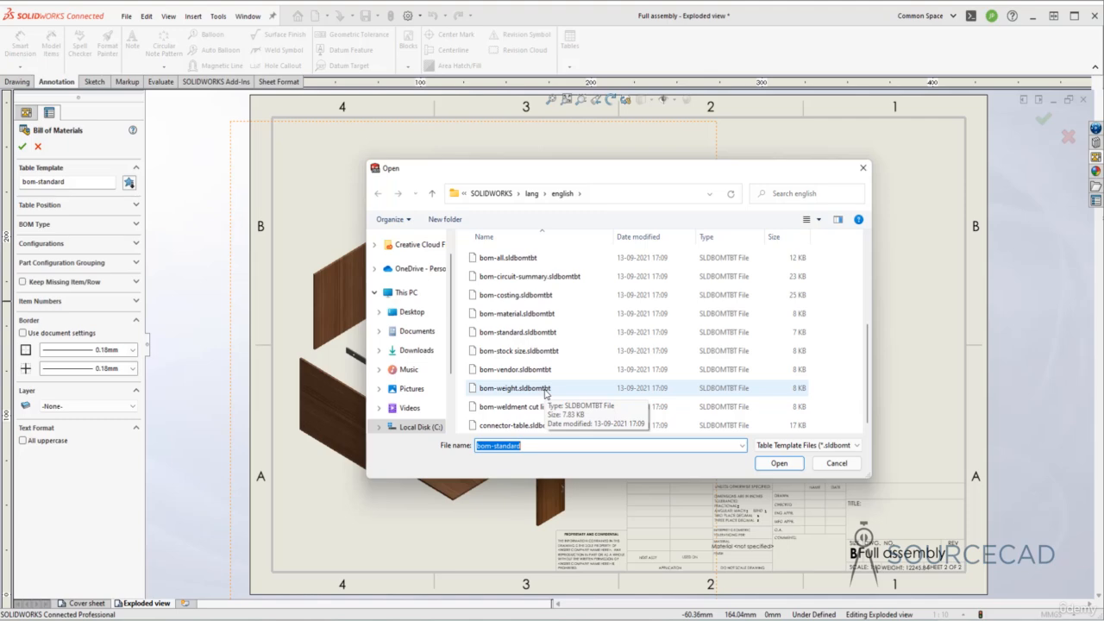
click(839, 466)
click(136, 168)
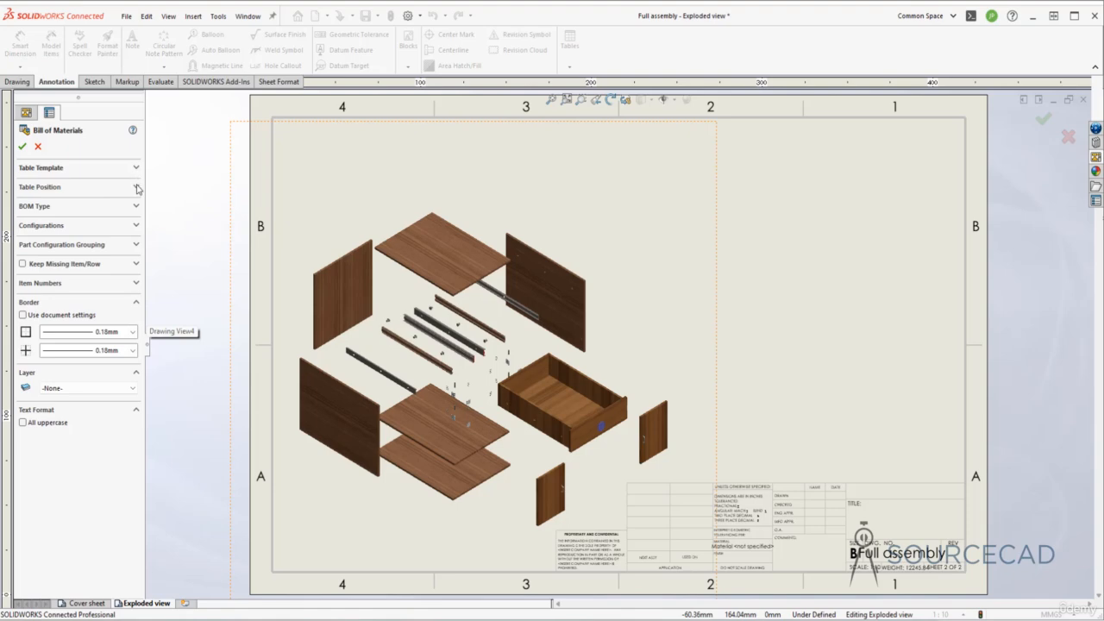
Step: Examine the stationary corner and anchor point options for the table position
click(137, 186)
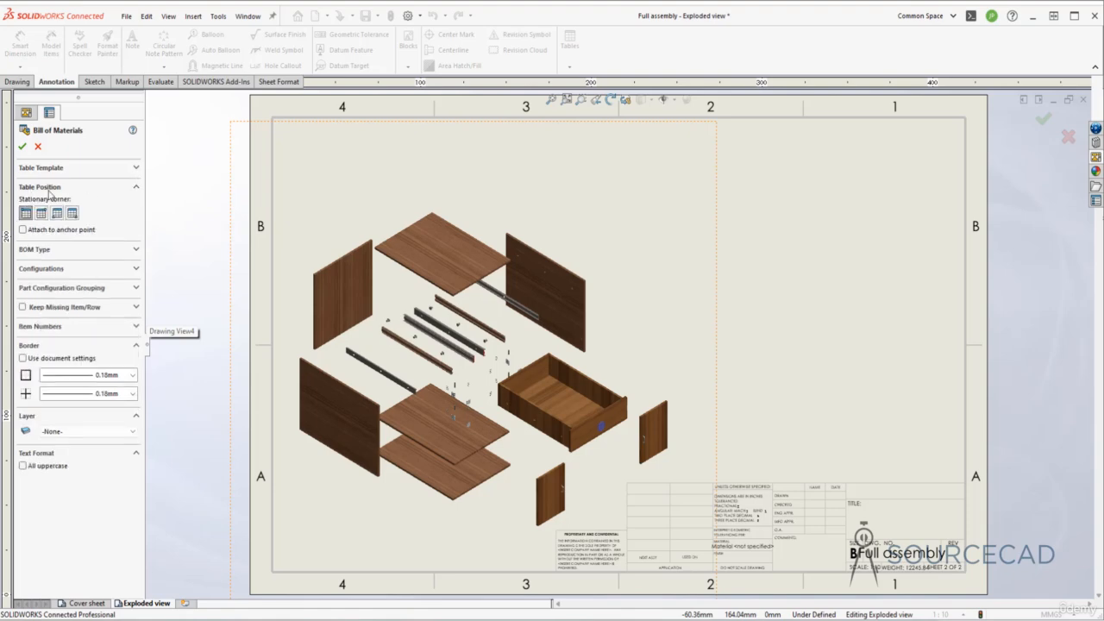
click(40, 214)
click(23, 230)
click(135, 186)
Step: Set the BOM type to Top-level only and place the table in the sheet's upper-right corner
click(134, 207)
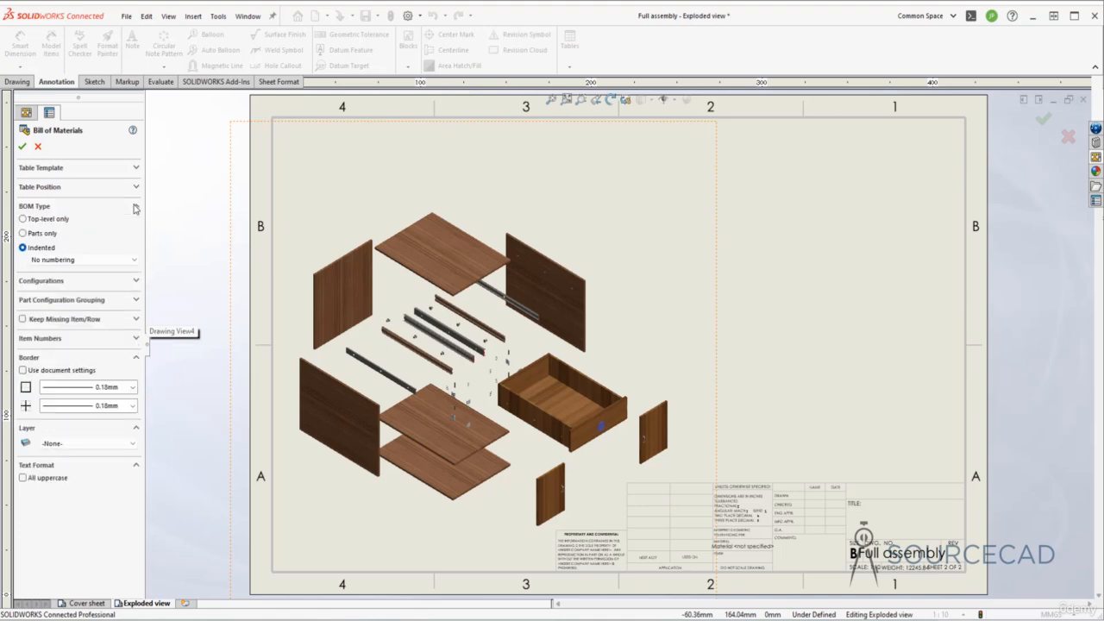
click(23, 219)
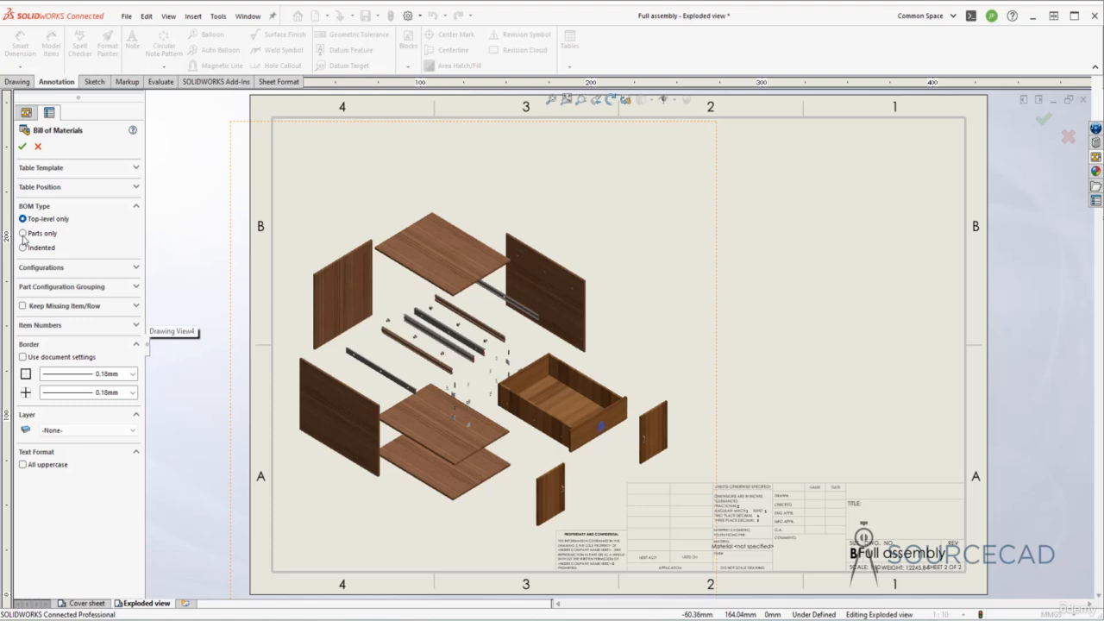
click(23, 233)
click(24, 219)
click(46, 238)
click(23, 248)
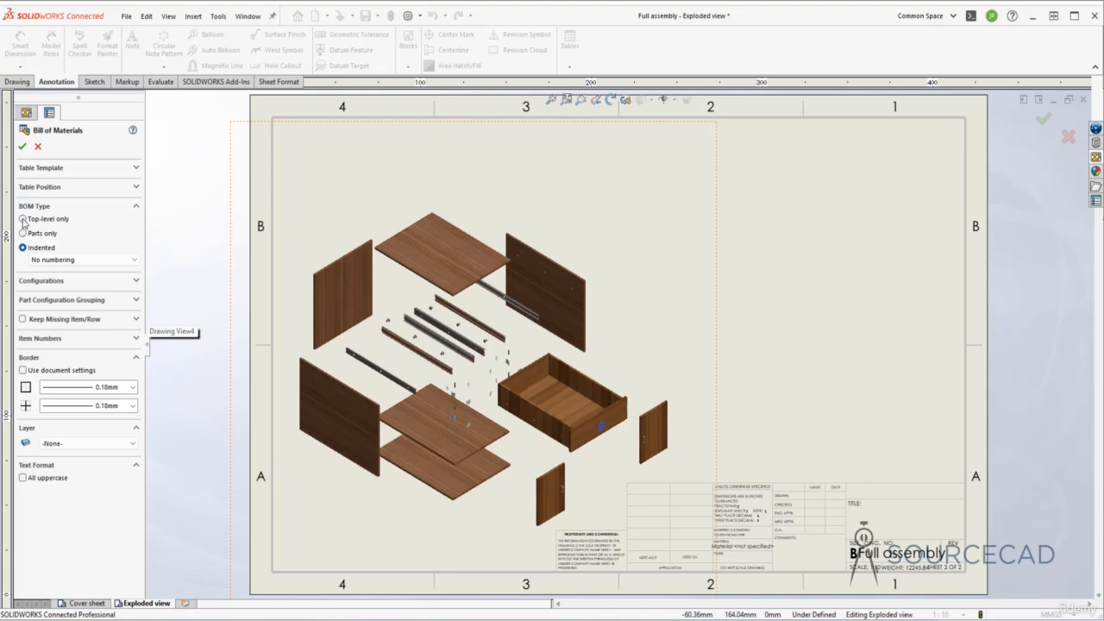
click(23, 219)
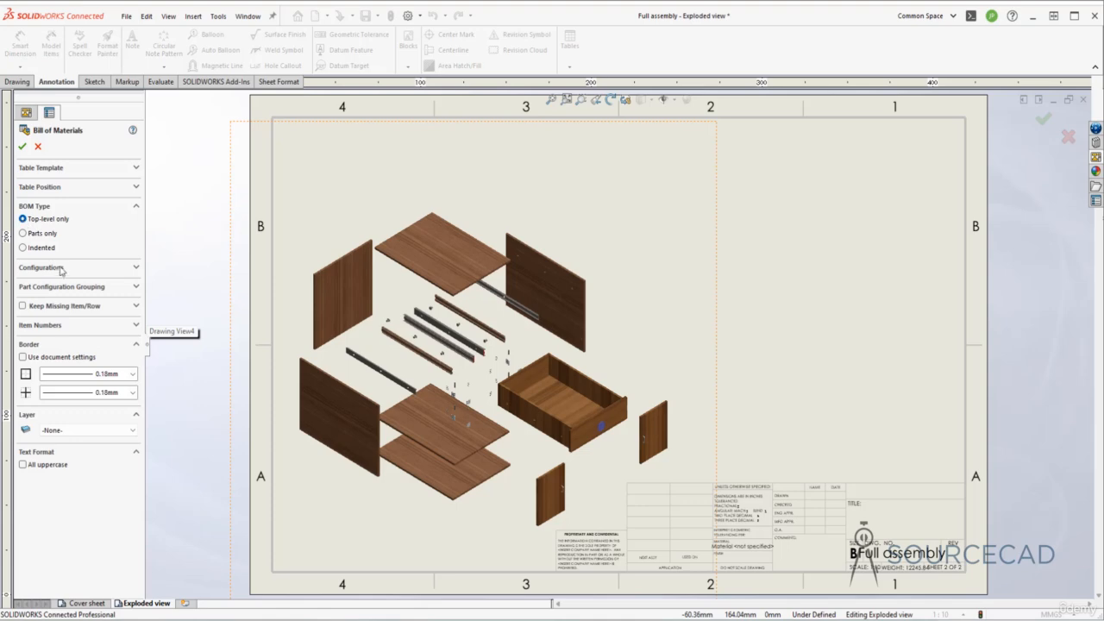
click(23, 146)
click(679, 119)
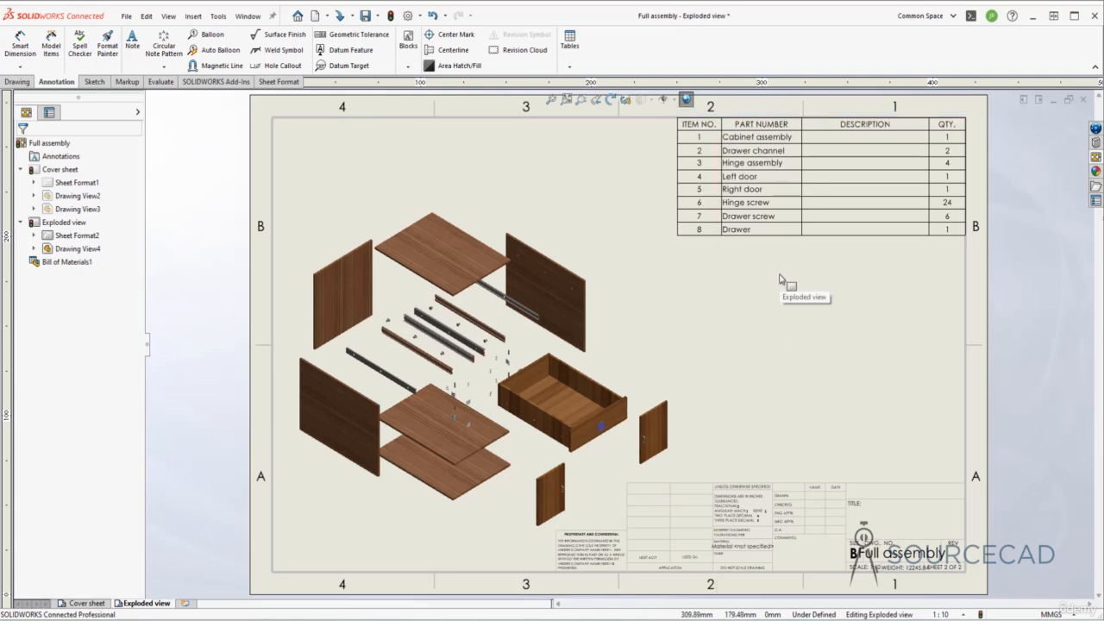
Step: Delete the top-level bill of materials table from the sheet
click(756, 152)
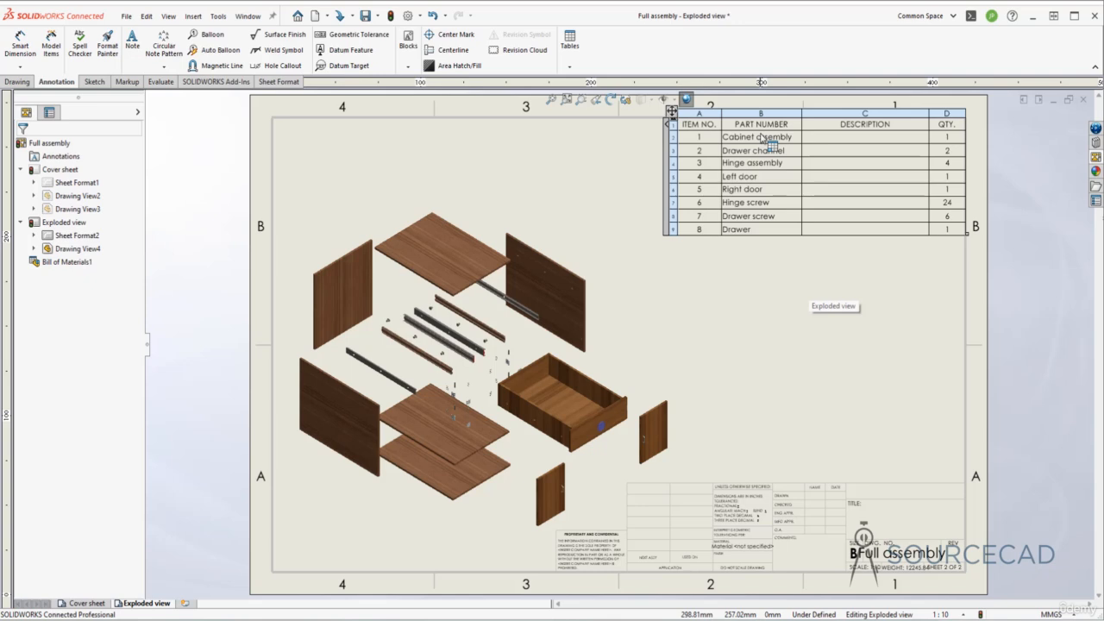
click(671, 113)
key(Delete)
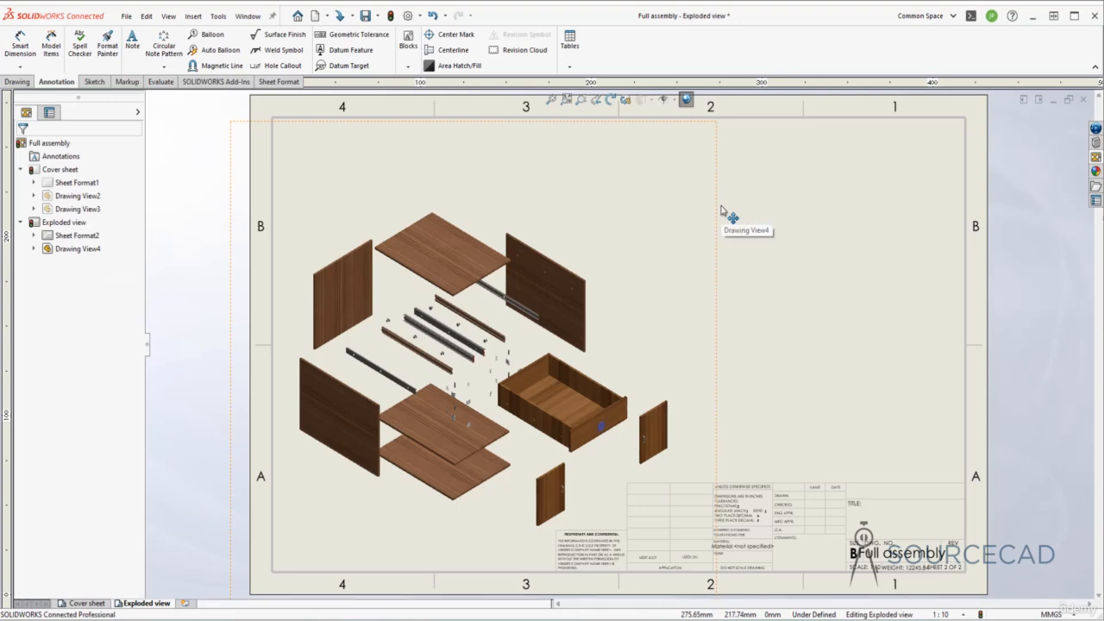
Step: Insert a bill of materials for the exploded view with the Parts only type and place it in the sheet's upper-right corner
click(570, 62)
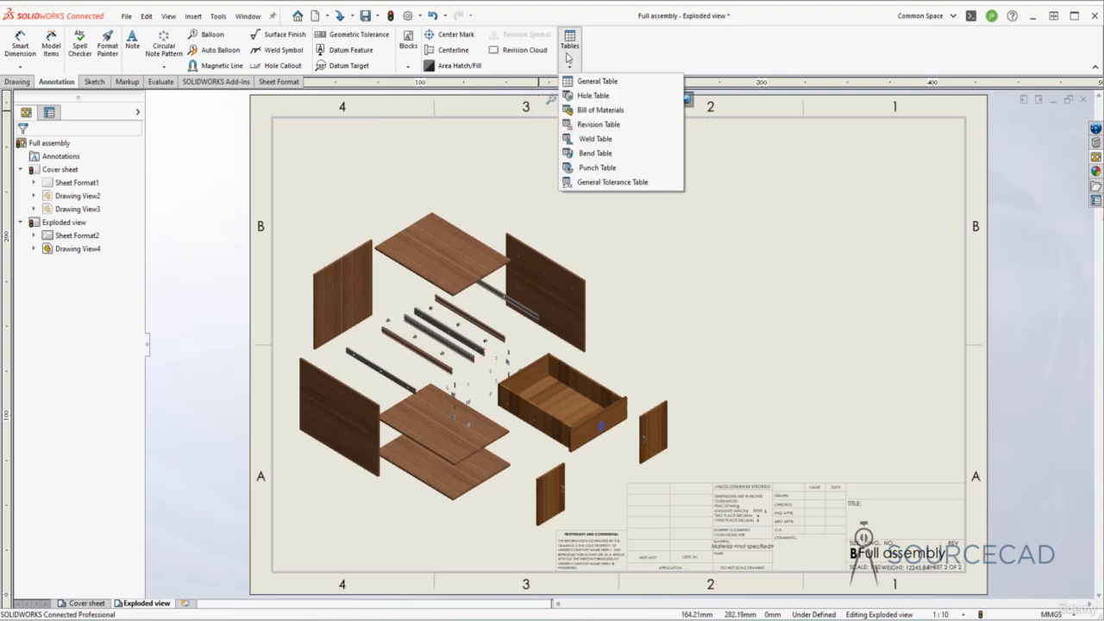
click(597, 111)
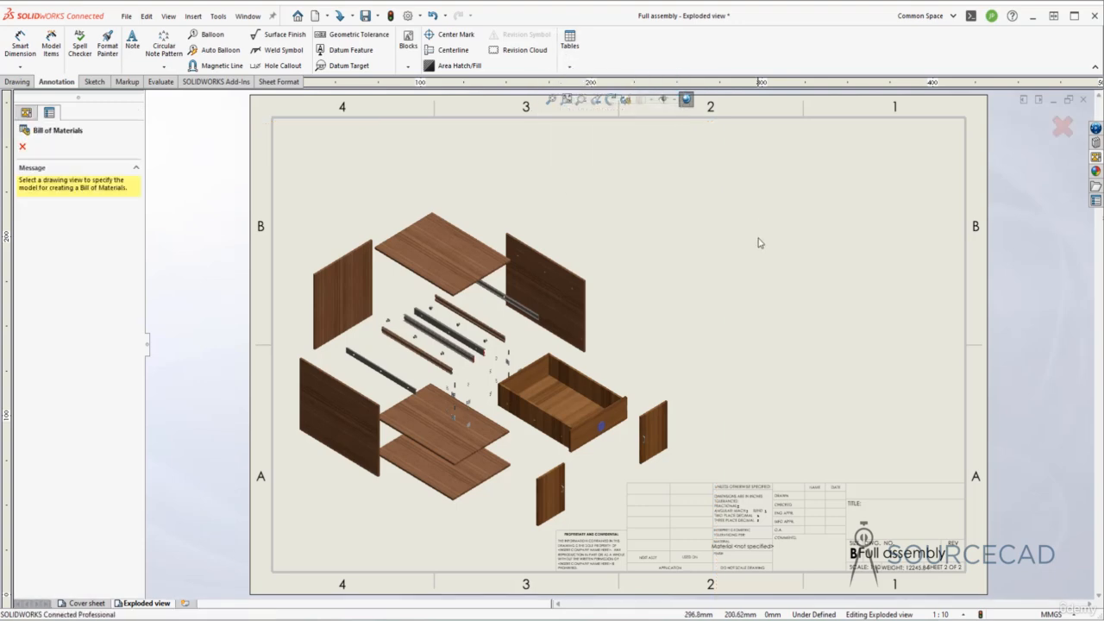
click(629, 227)
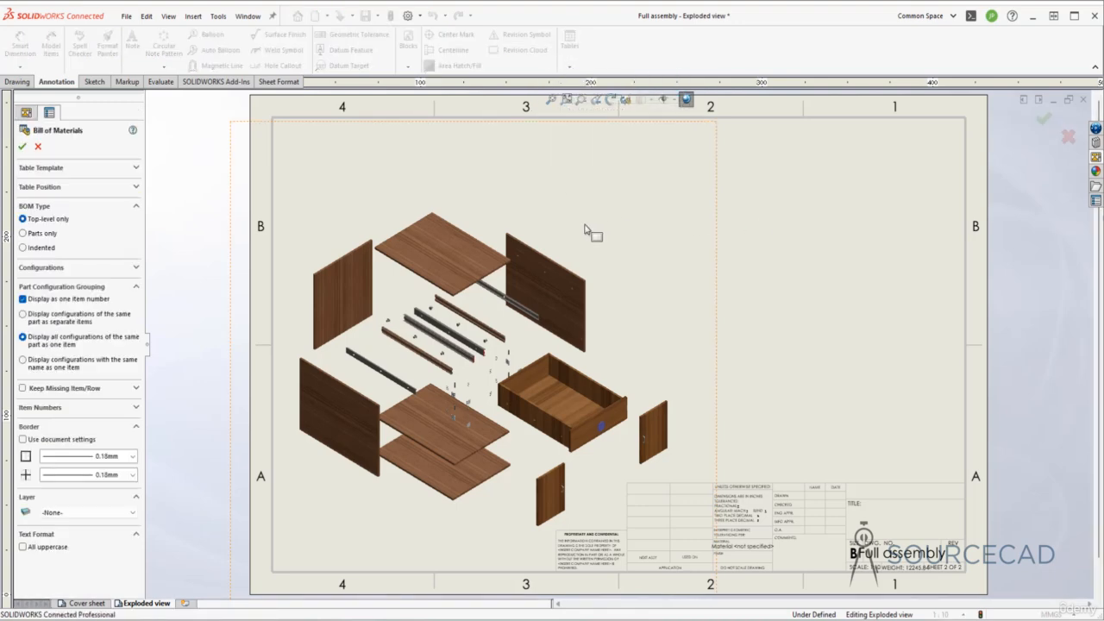
click(38, 235)
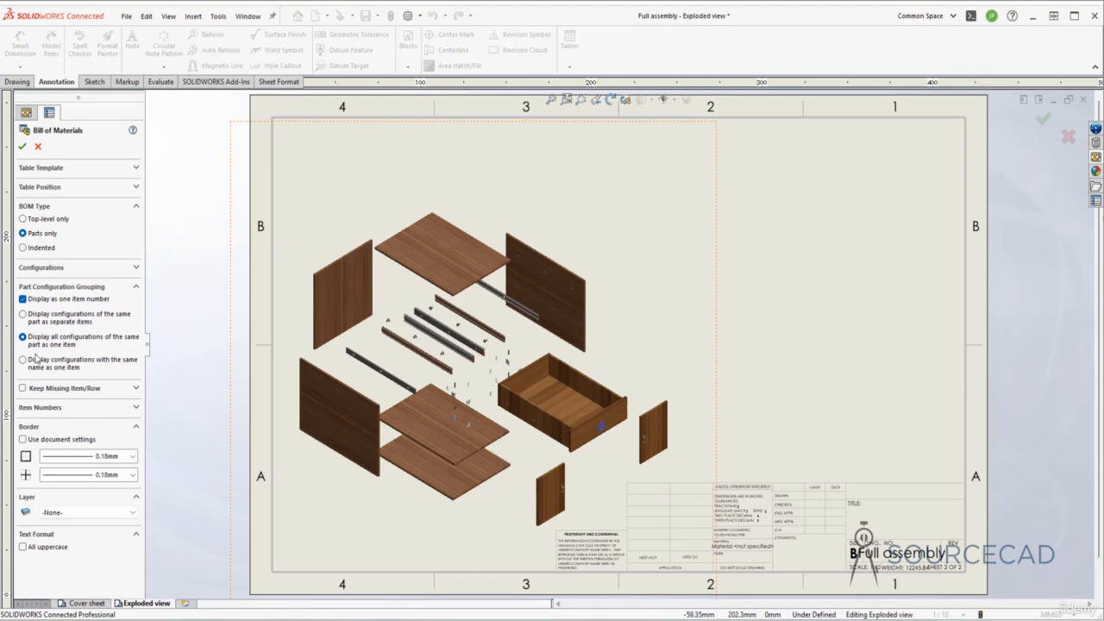
click(22, 147)
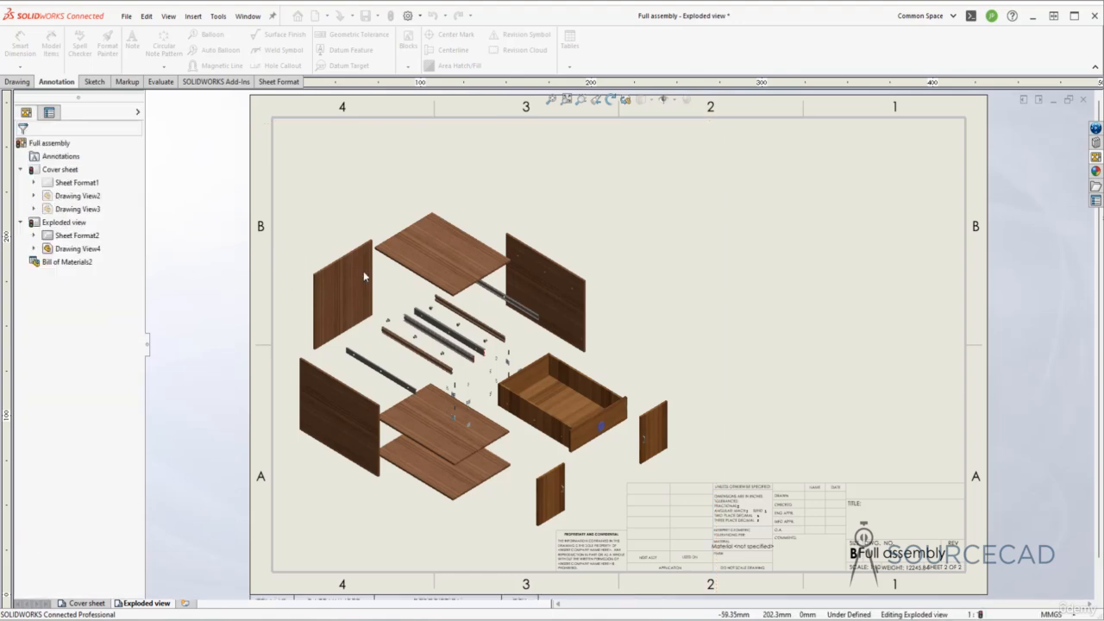
click(679, 120)
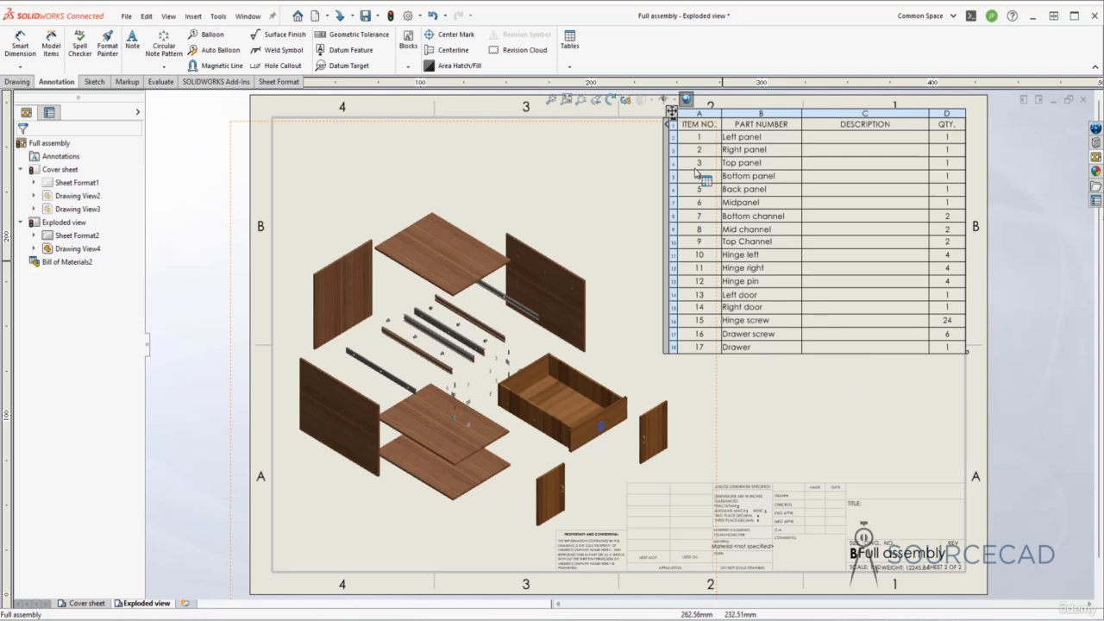
Step: Delete the parts-only bill of materials table from the sheet
click(671, 112)
key(Delete)
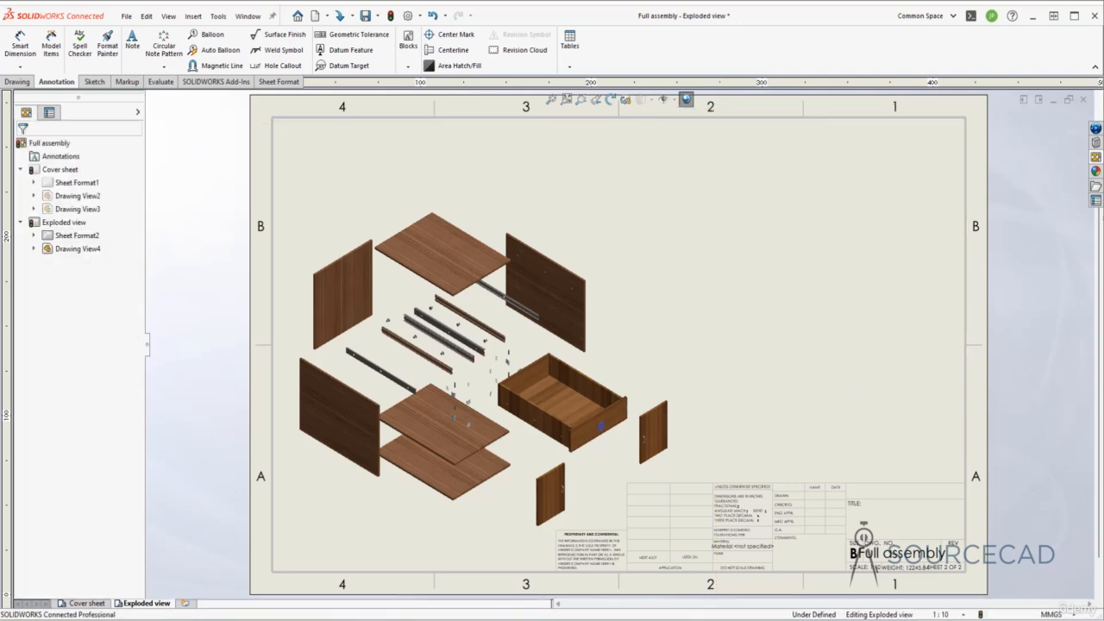
Step: Start a bill of materials for the exploded view, with the BOM type set to Indented and Detailed numbering
click(568, 43)
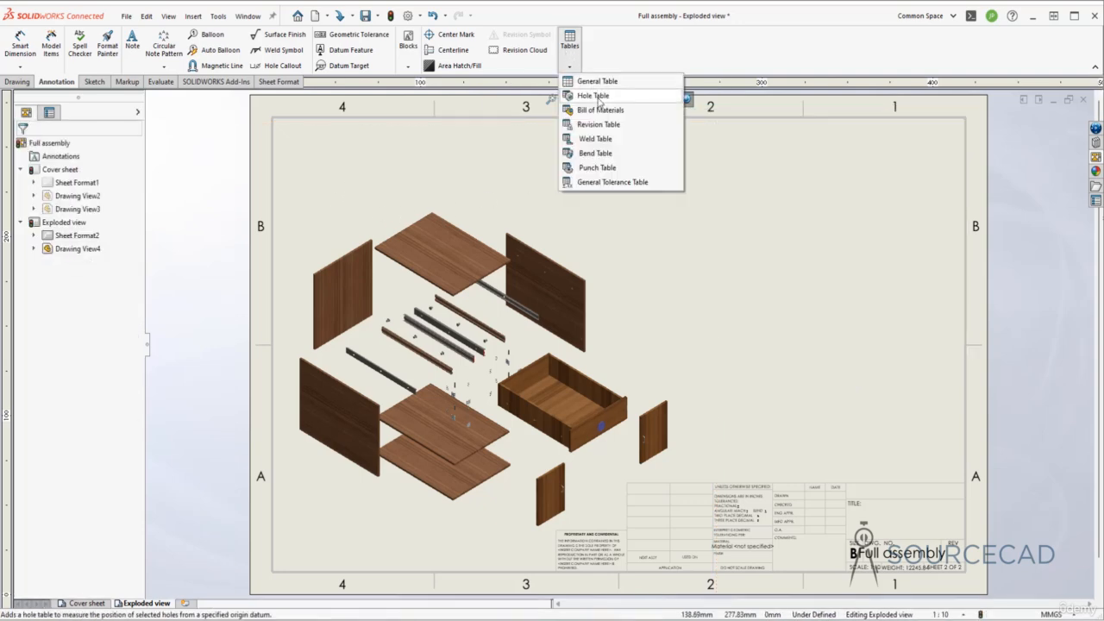
click(599, 109)
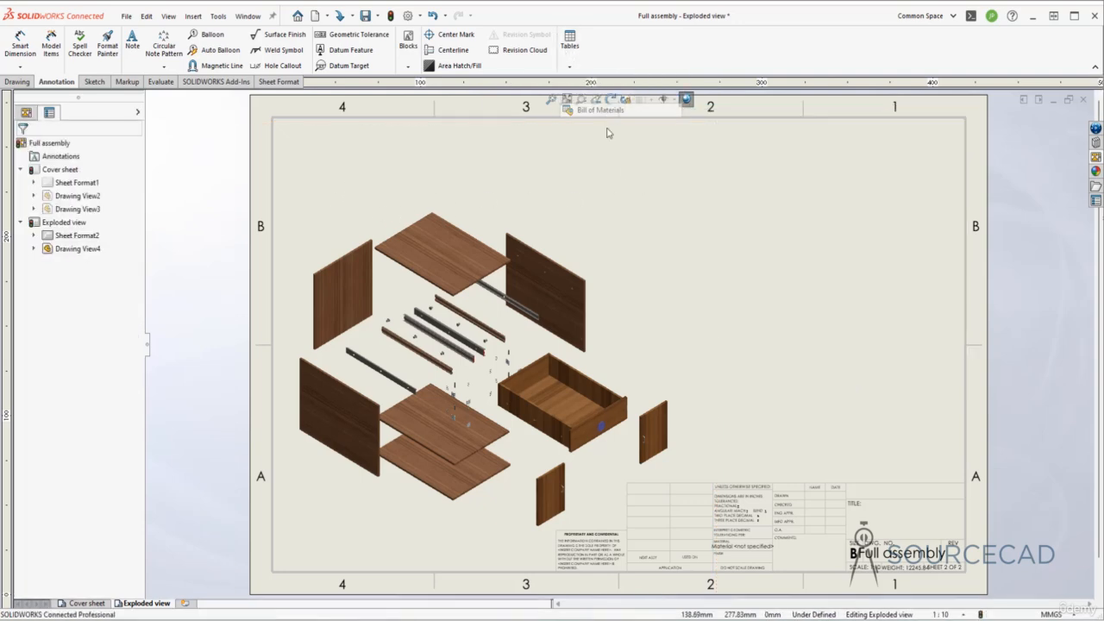
click(636, 247)
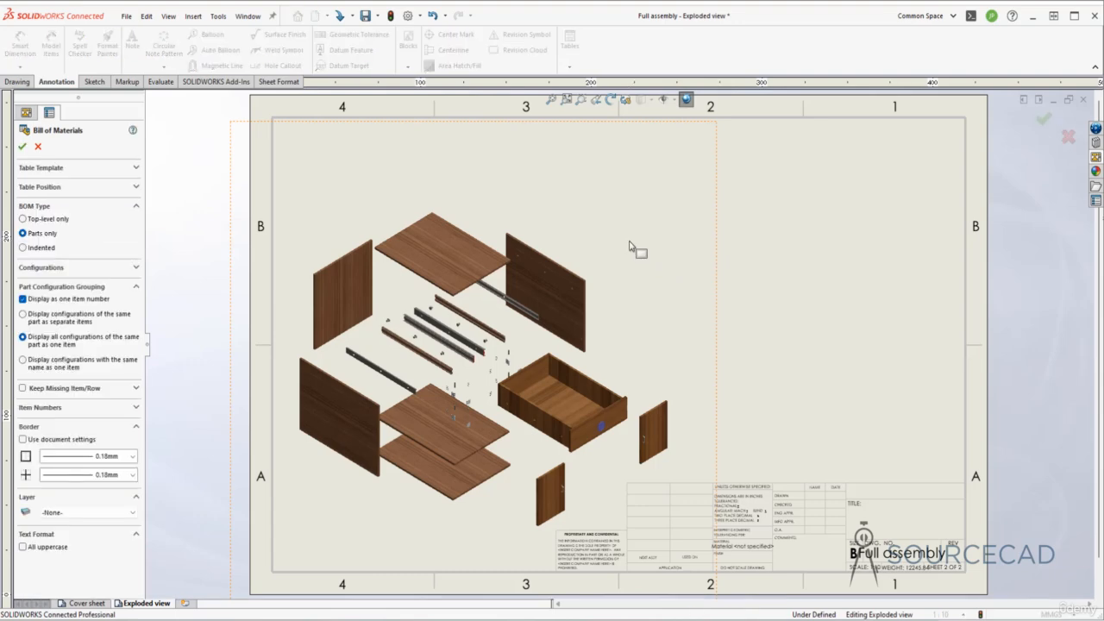
click(43, 248)
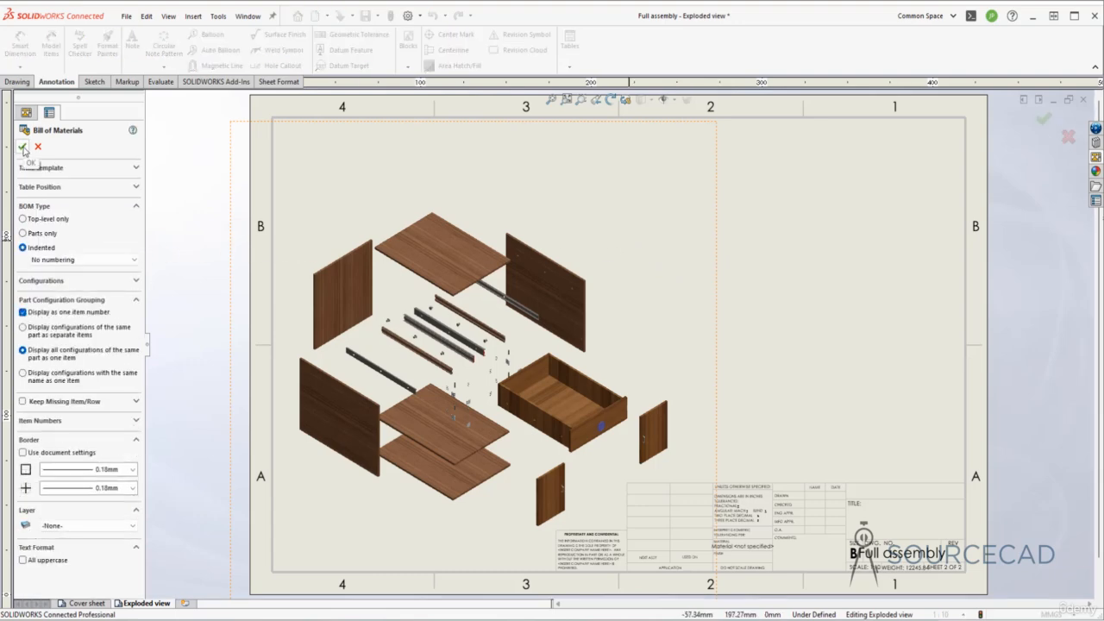
click(90, 259)
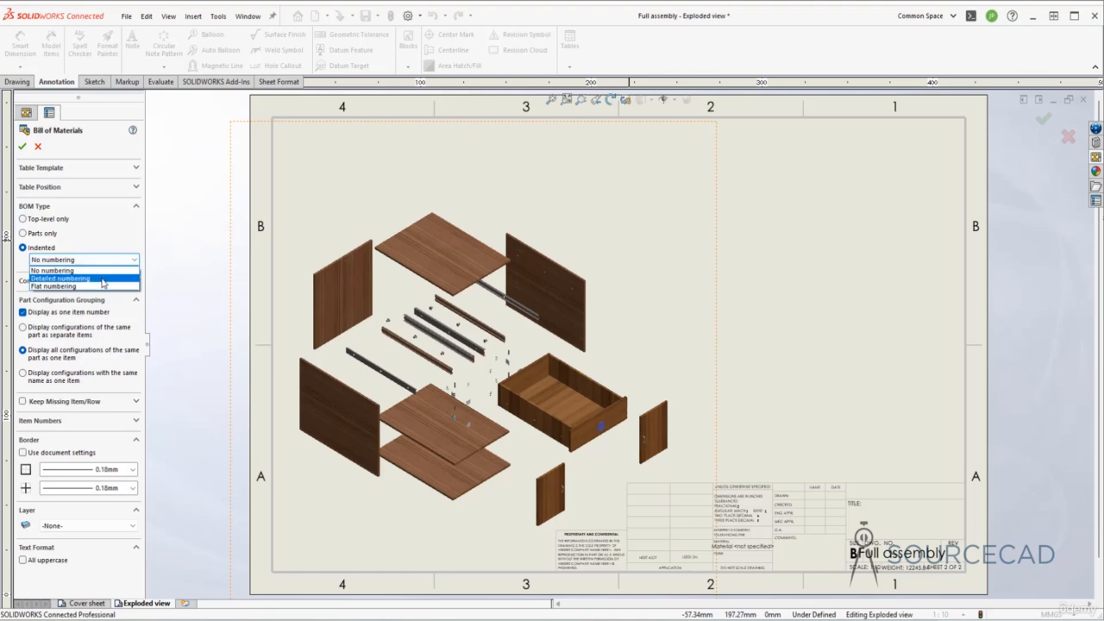
click(103, 279)
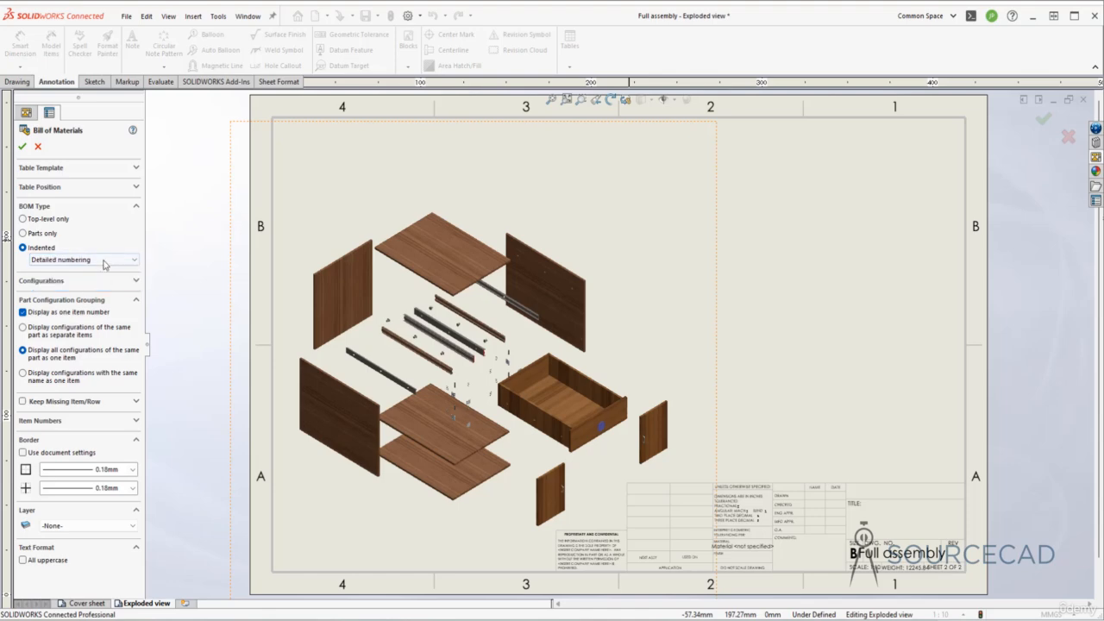
Step: Try Flat numbering for the indented bill of materials, then return to Detailed numbering
click(102, 259)
click(98, 287)
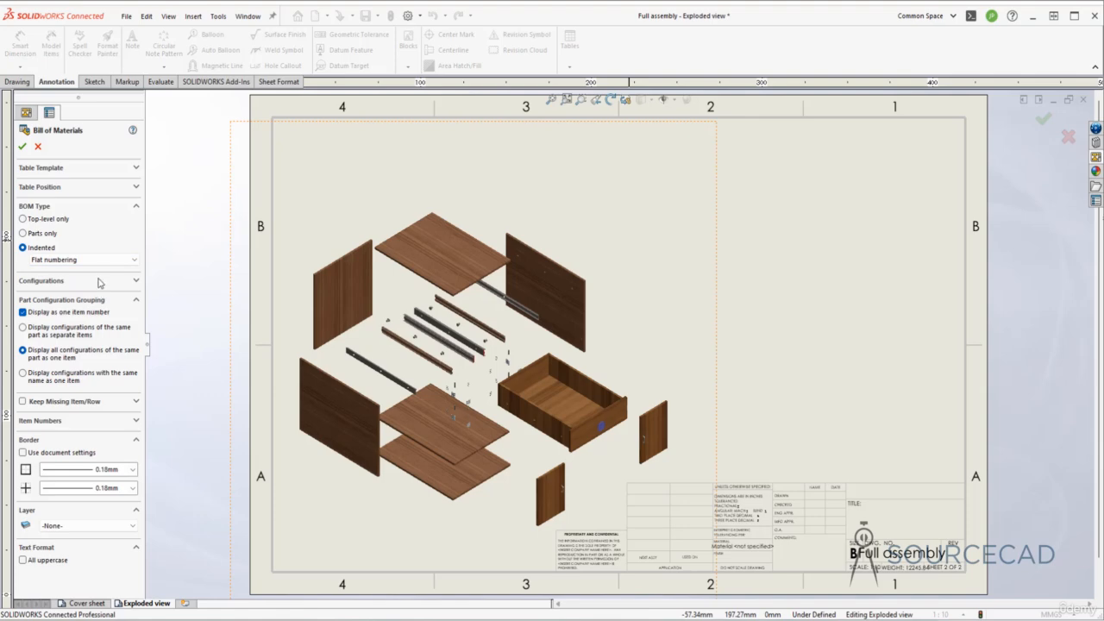
click(98, 259)
click(98, 278)
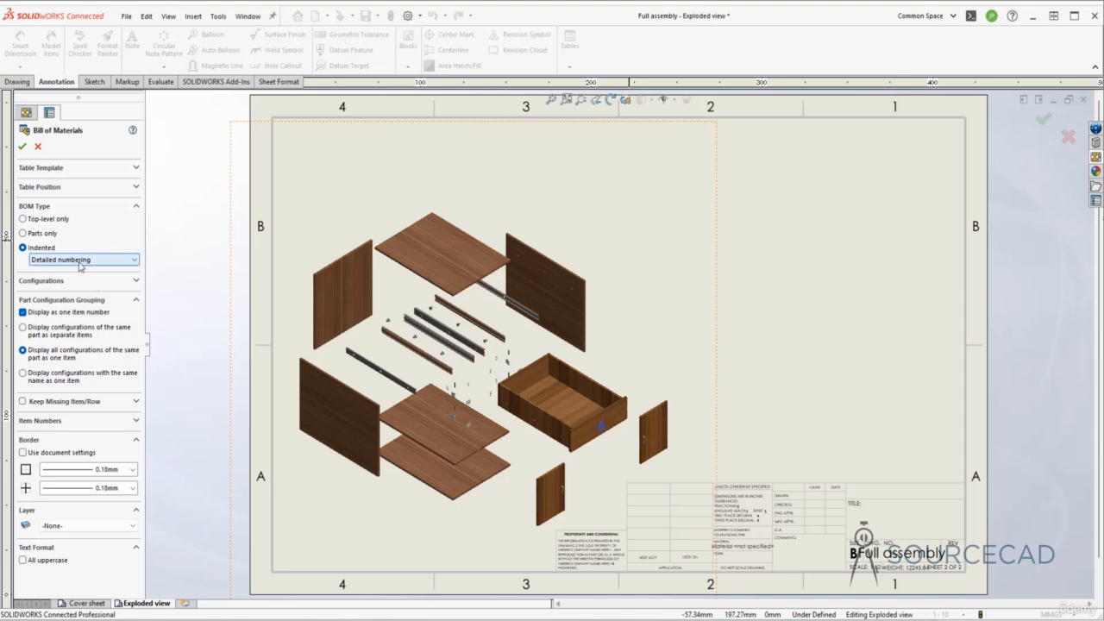
Step: Keep Detailed numbering and place the indented bill of materials in the sheet's upper-right corner
click(91, 262)
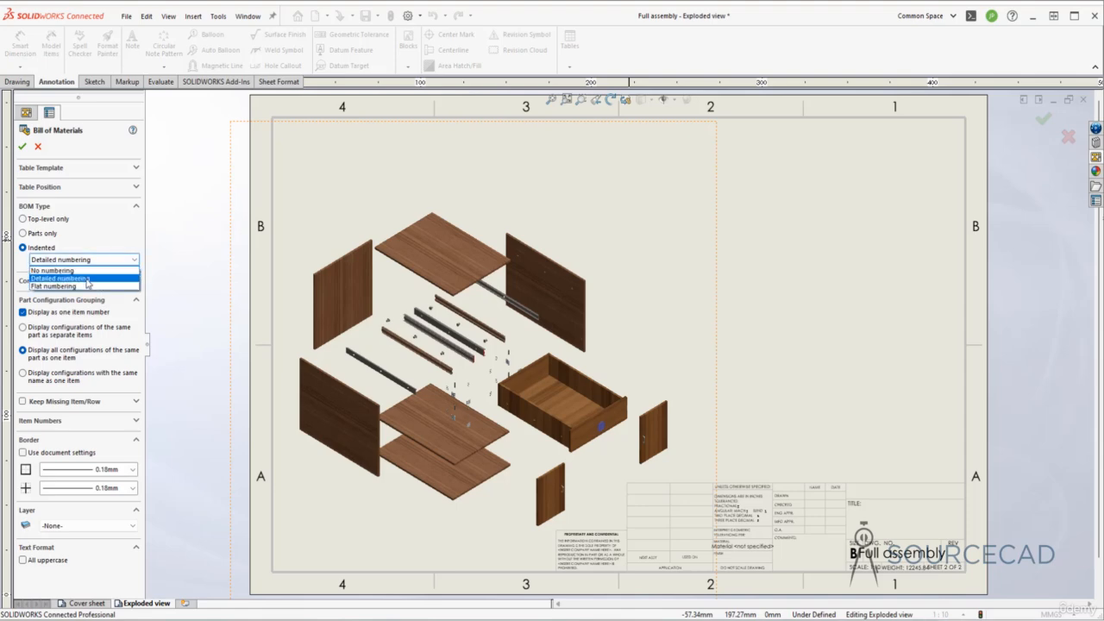
click(86, 279)
click(22, 147)
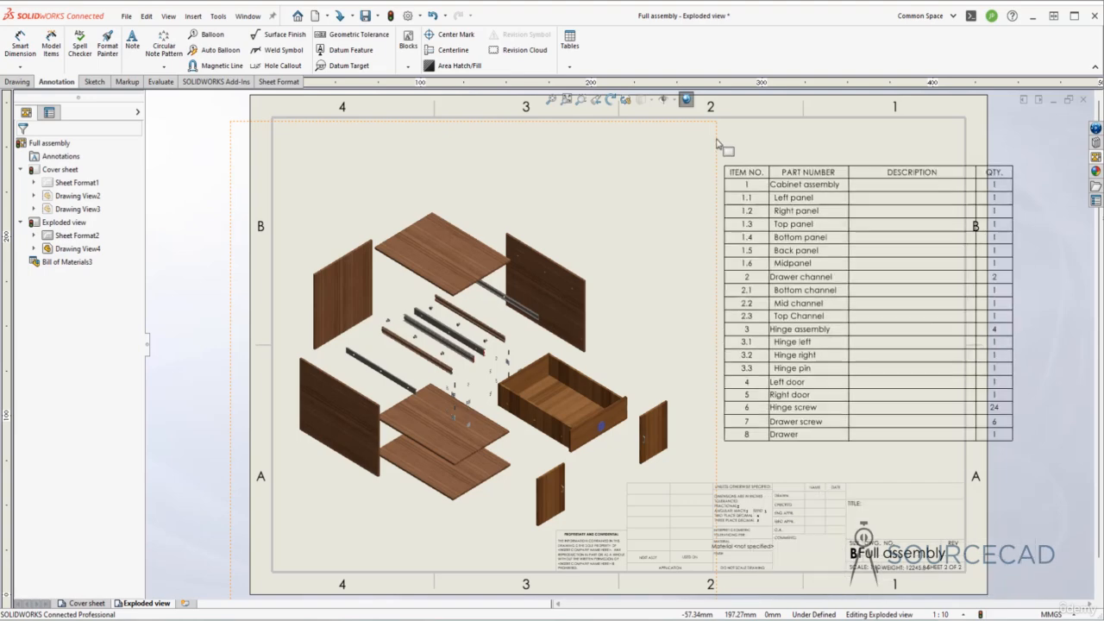
click(679, 129)
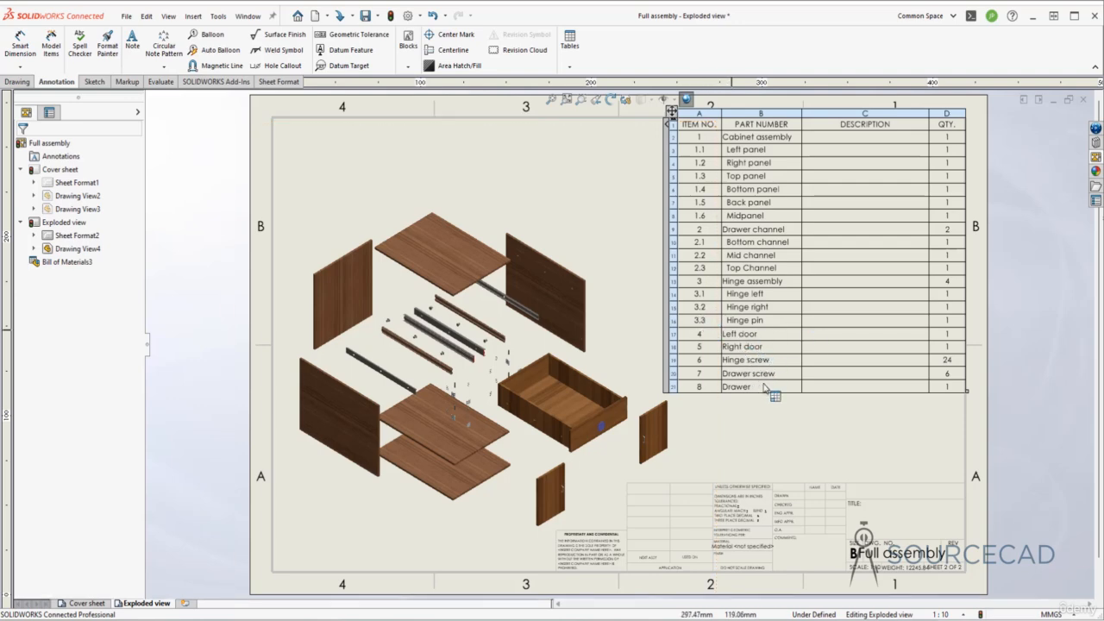
click(727, 450)
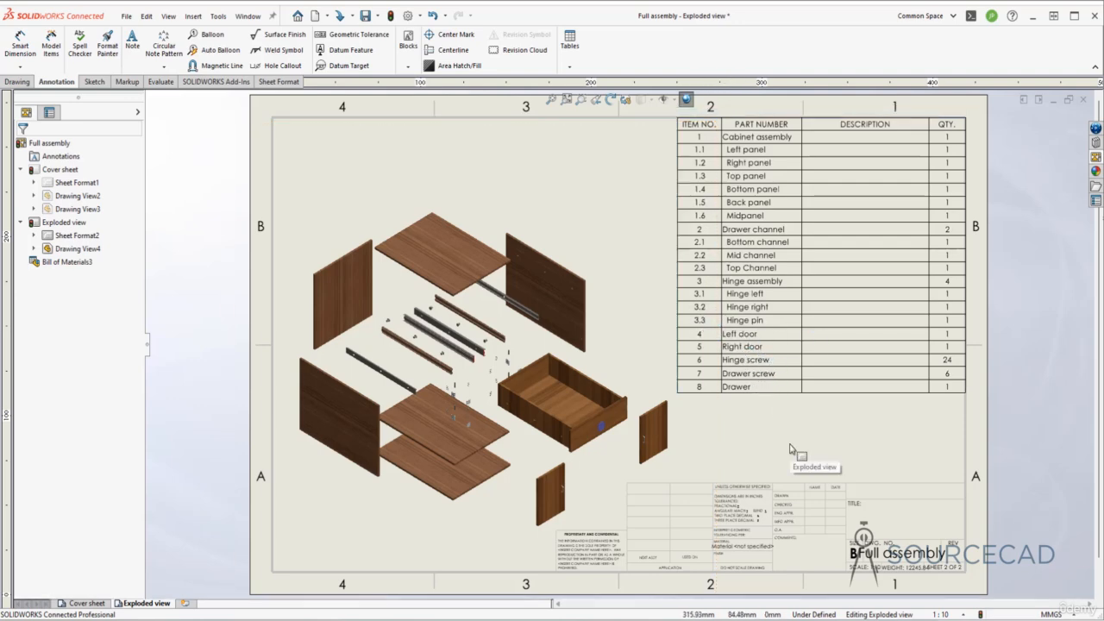
Step: Show the table's assembly structure and examine the component previews for the panels, drawer channel, hinge assembly and left door
click(787, 350)
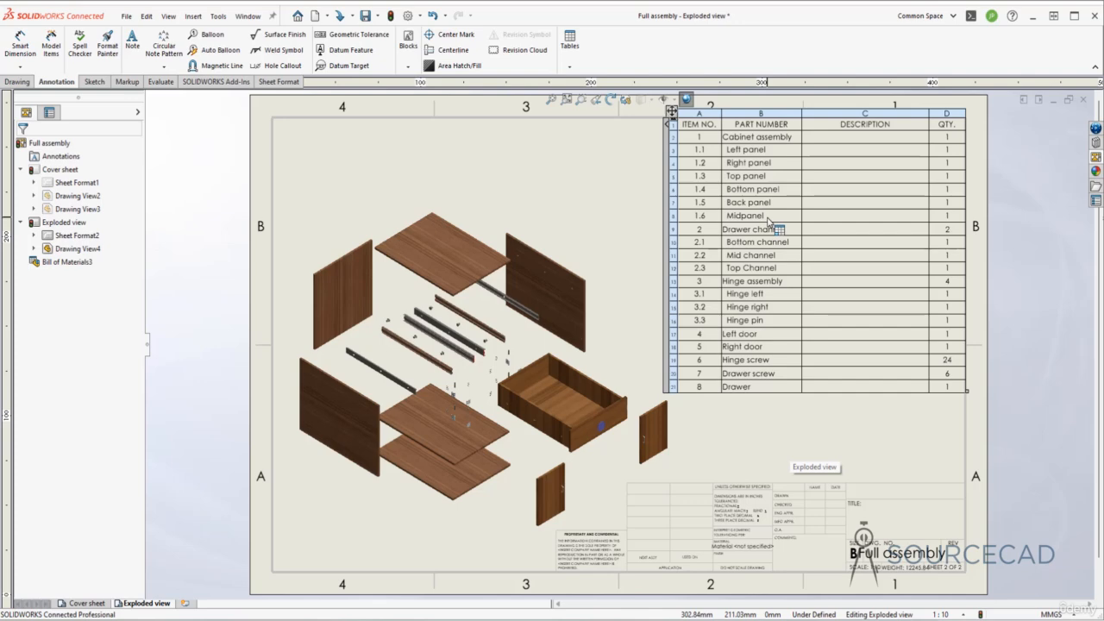
click(668, 125)
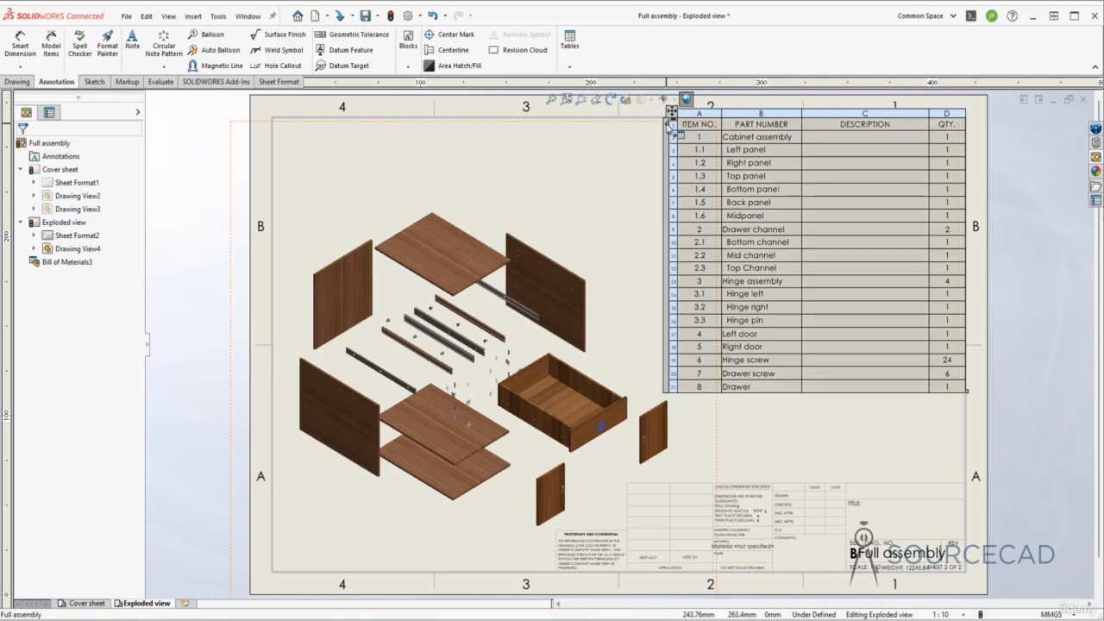
scroll(668, 128, down, 5)
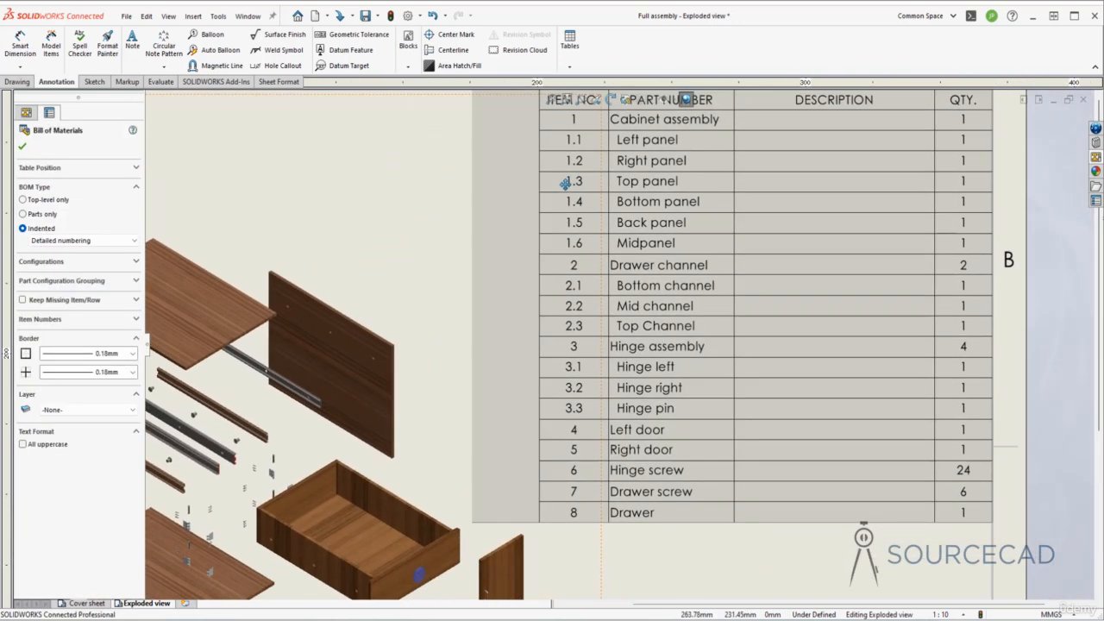
middle_drag(565, 184, 524, 222)
mouse_move(458, 157)
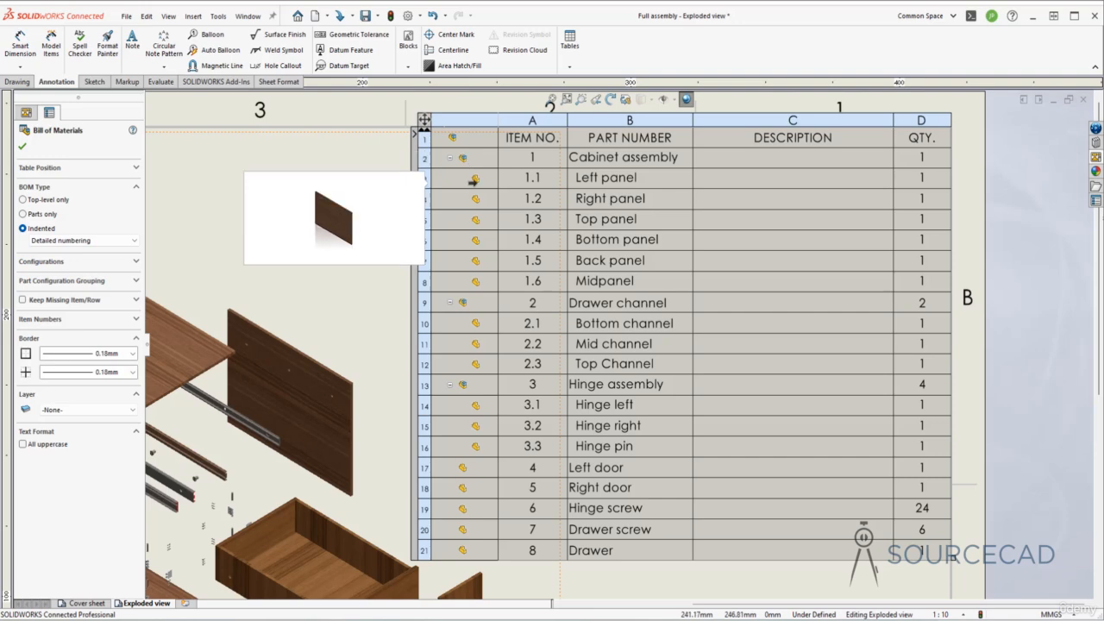
mouse_move(474, 199)
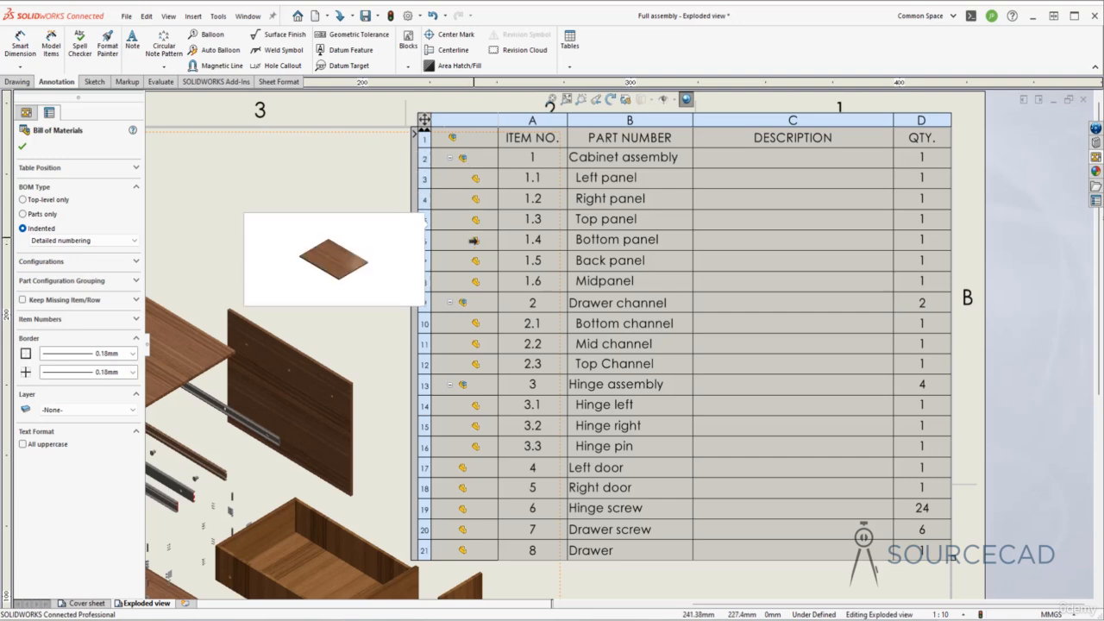
mouse_move(473, 240)
mouse_move(473, 262)
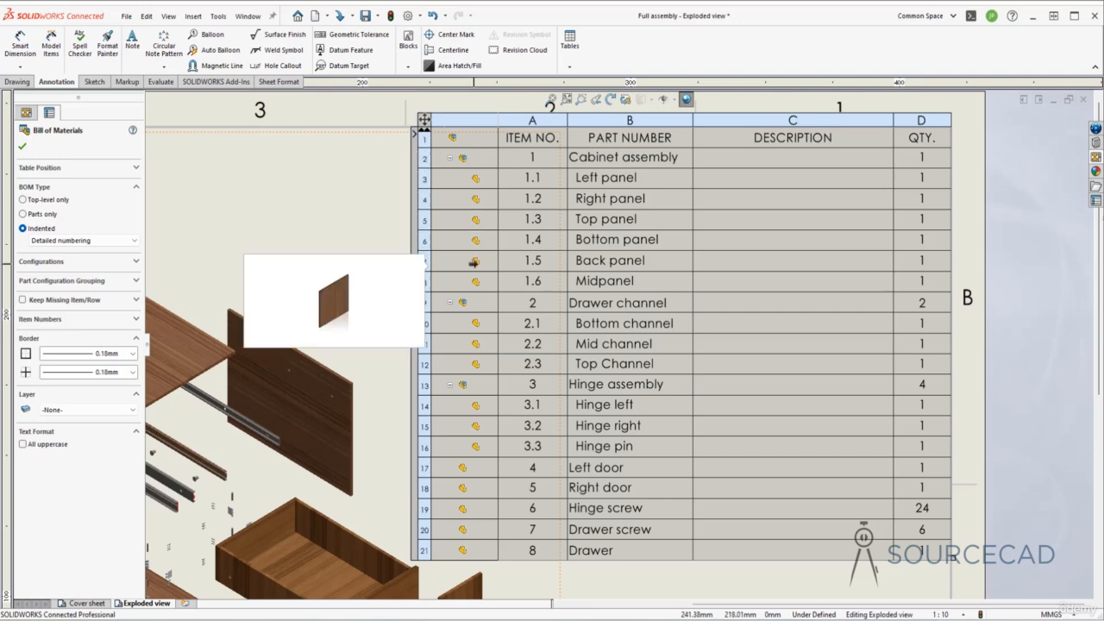
mouse_move(461, 303)
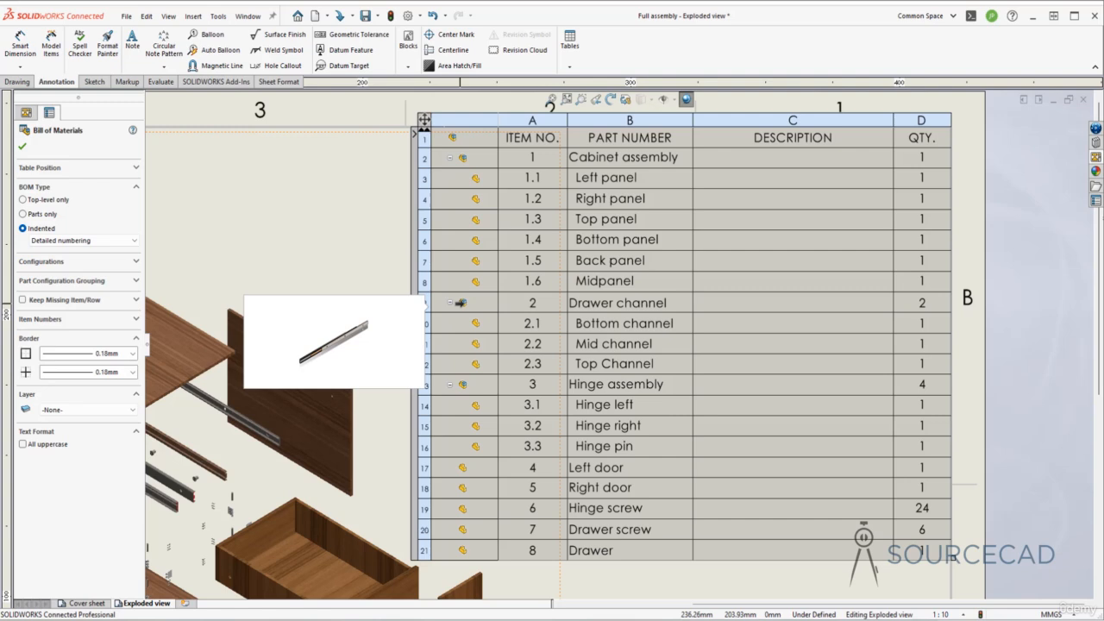
mouse_move(472, 365)
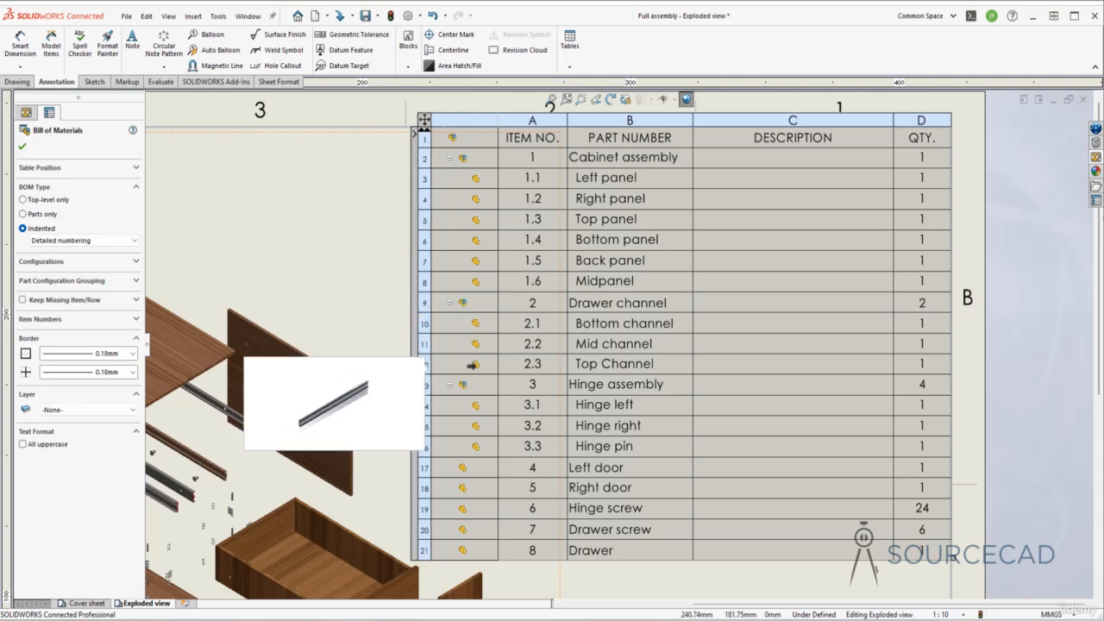
mouse_move(464, 386)
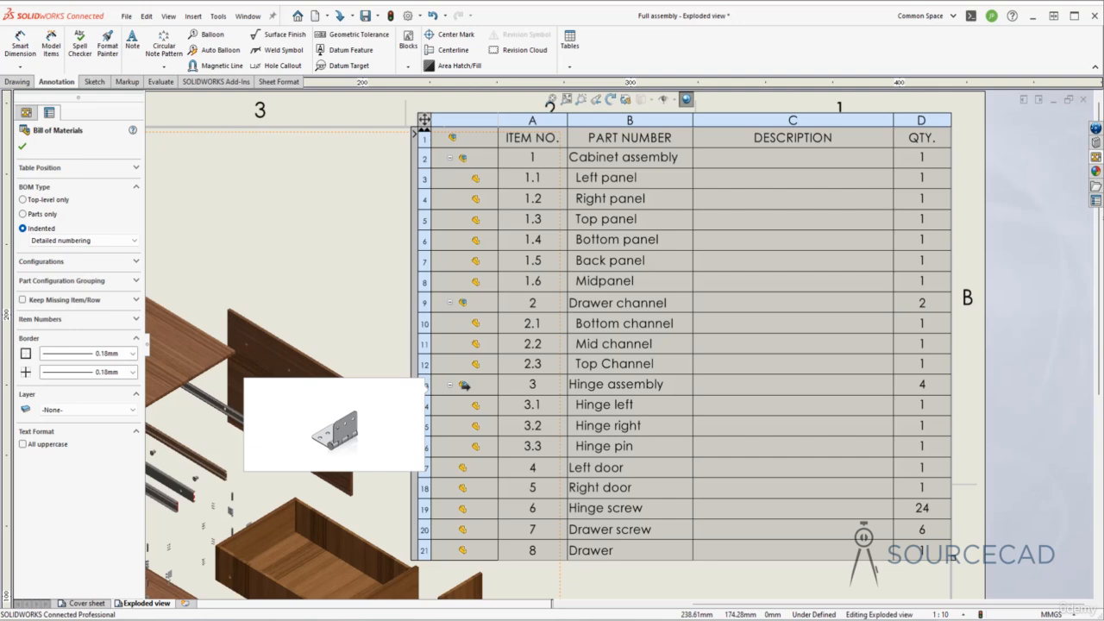
mouse_move(454, 473)
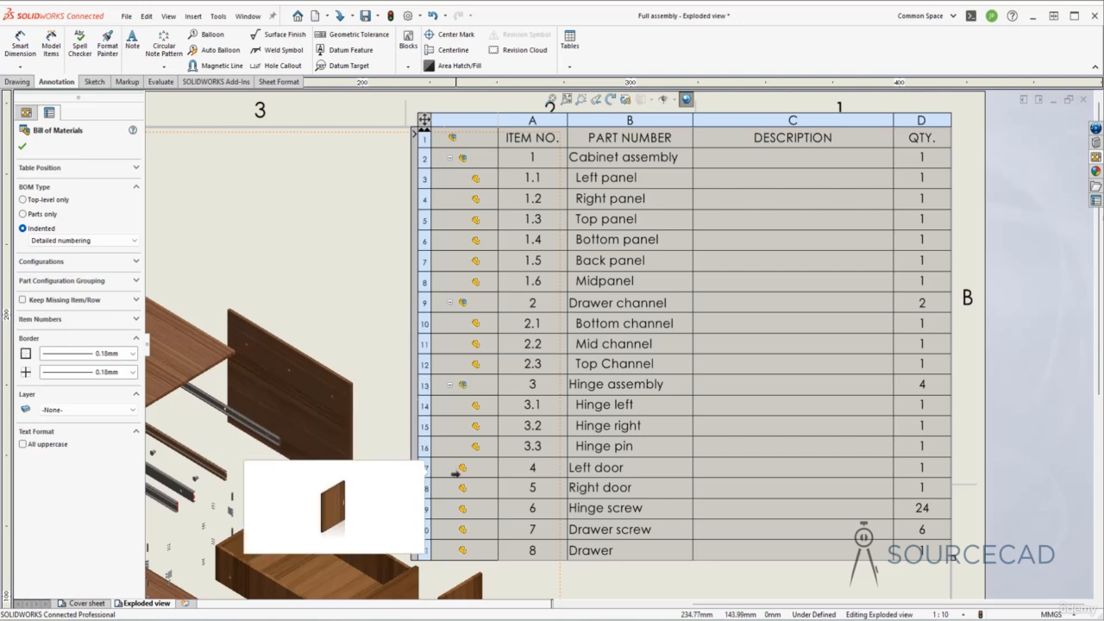
Step: Collapse the Hinge assembly, Drawer channel and Cabinet assembly rows in the bill of materials
click(447, 385)
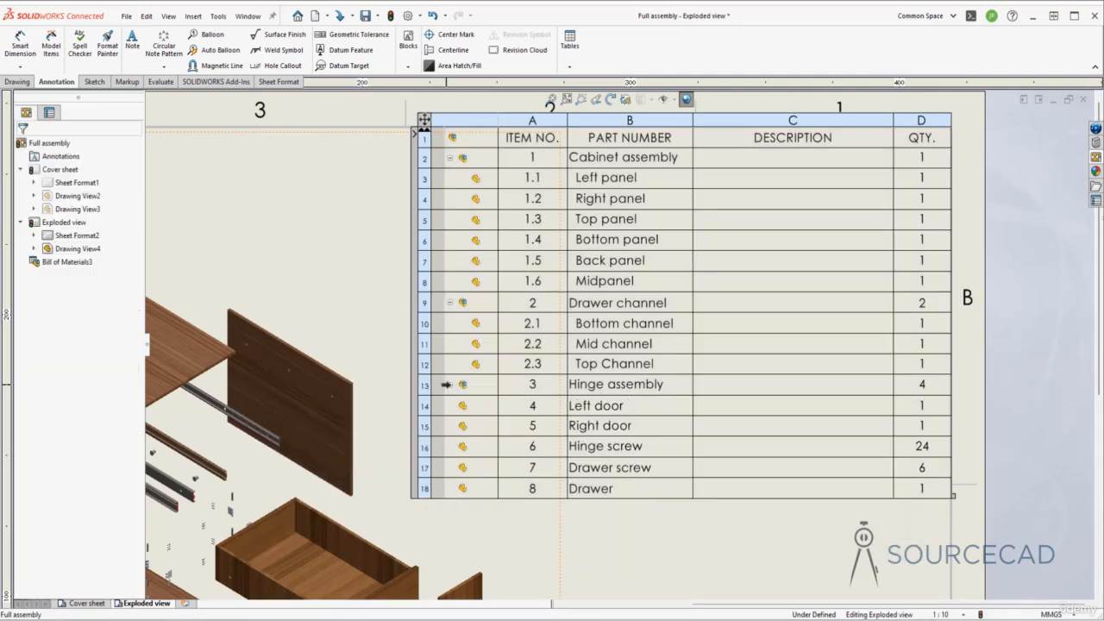
click(448, 300)
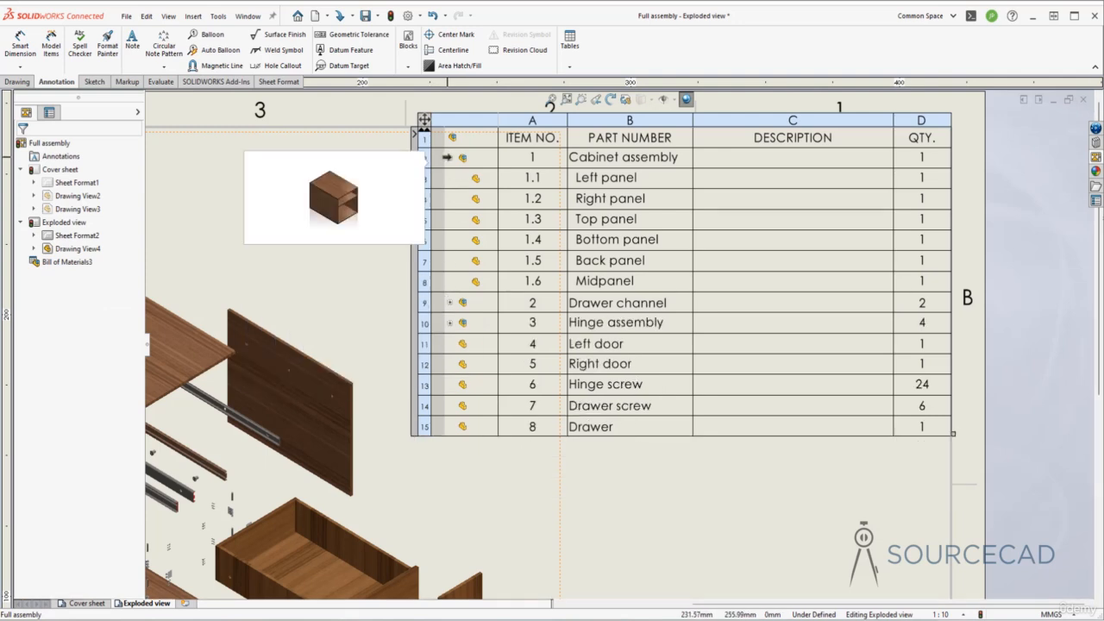
click(447, 157)
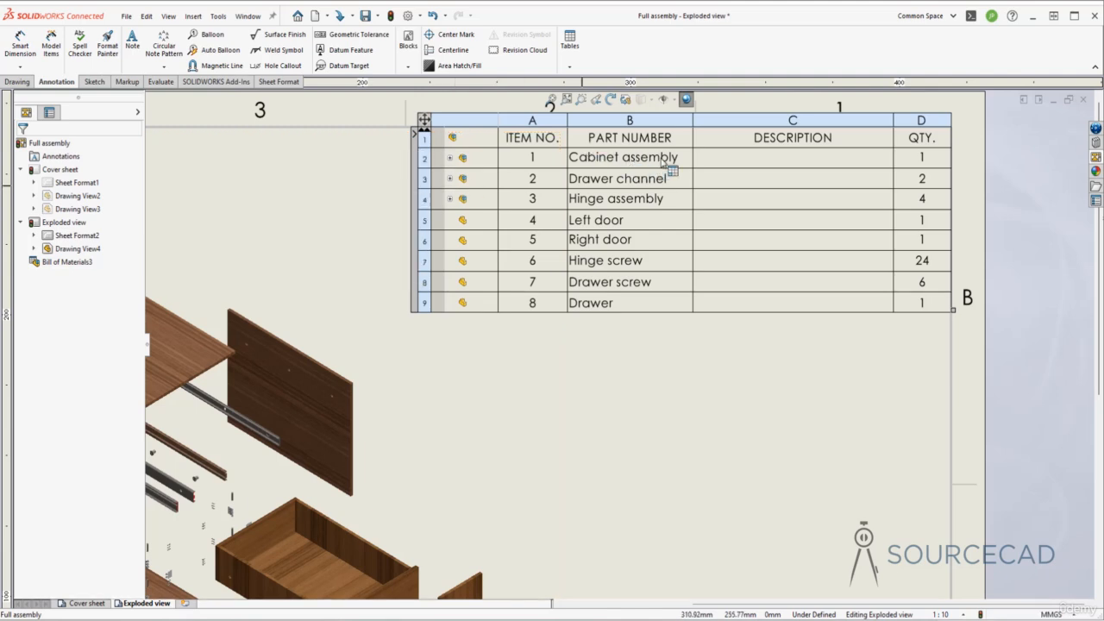
Step: Delete the indented bill of materials table from the sheet
scroll(740, 253, up, 2)
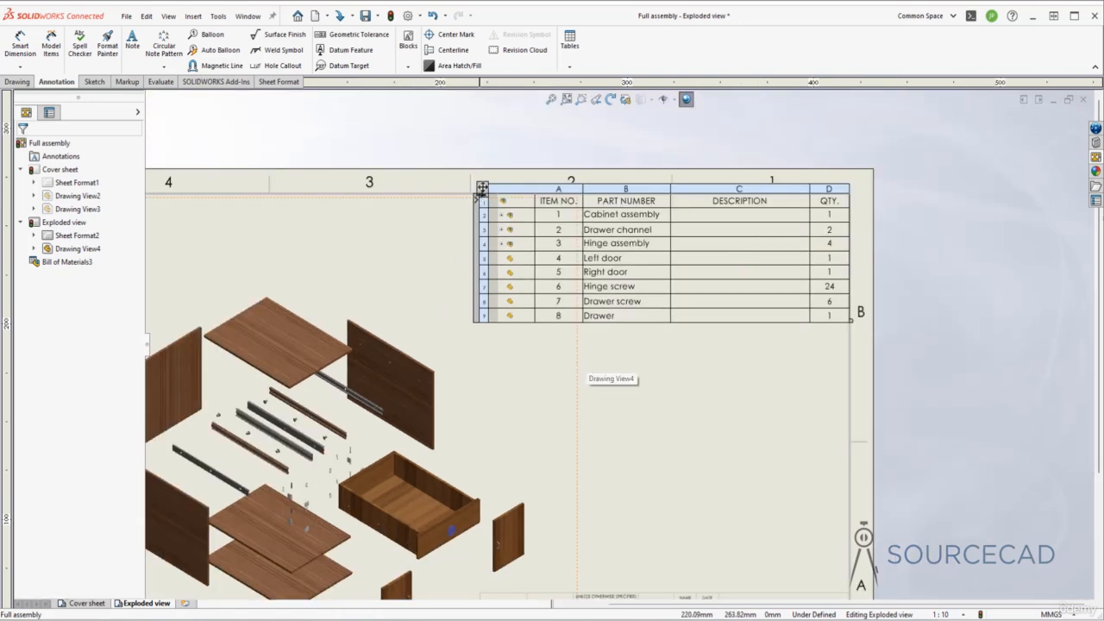
click(494, 199)
key(Delete)
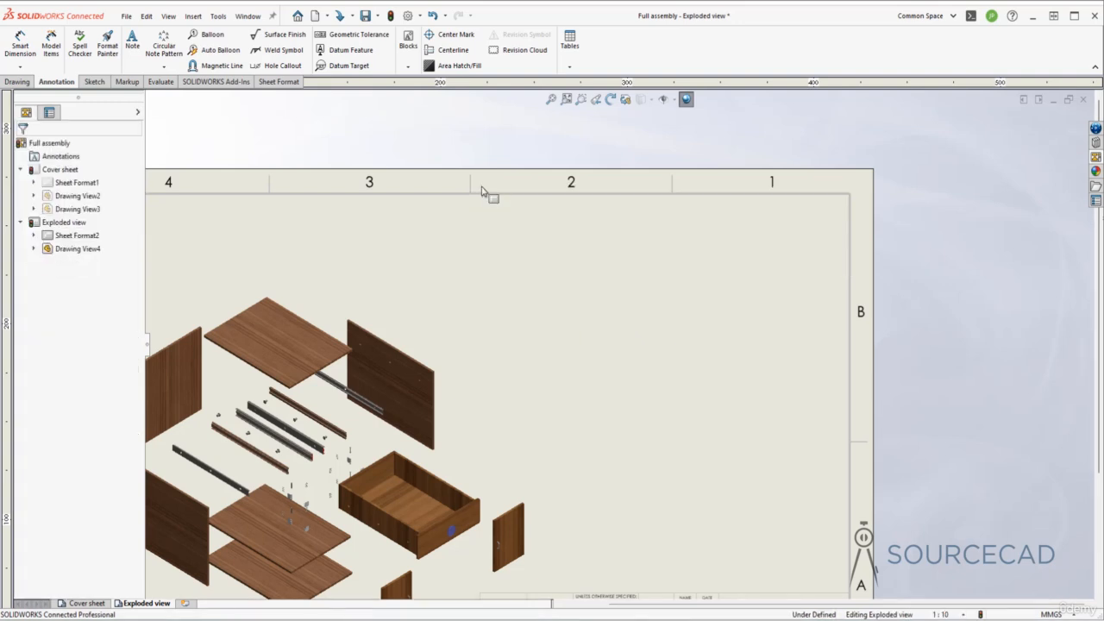
Step: Start a bill of materials for the exploded drawing view and set its type to Parts only
click(569, 43)
click(602, 110)
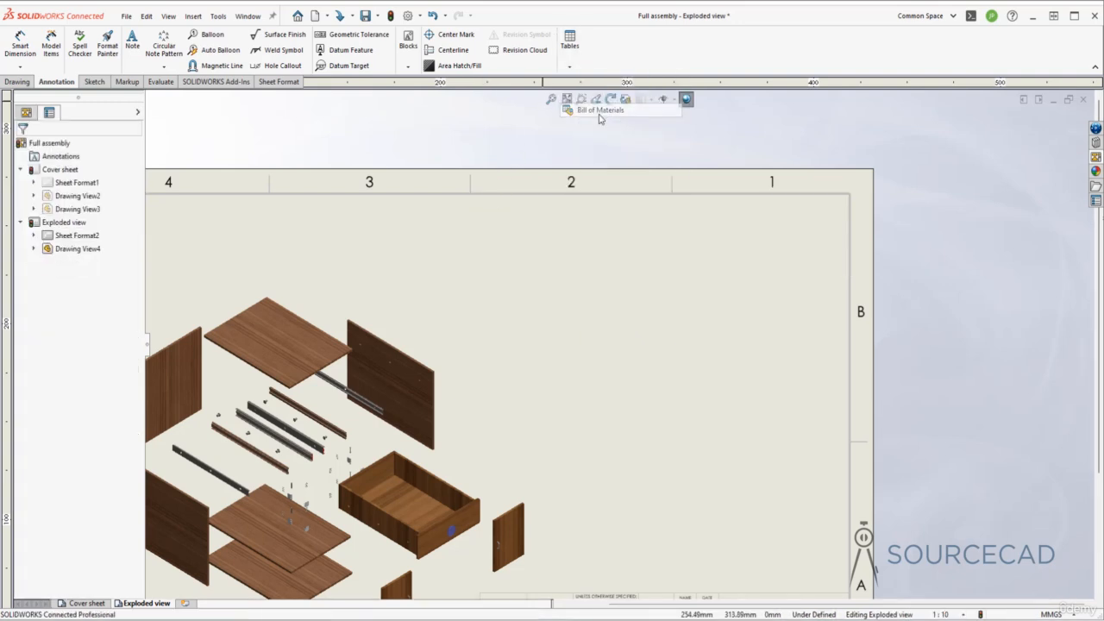
click(493, 303)
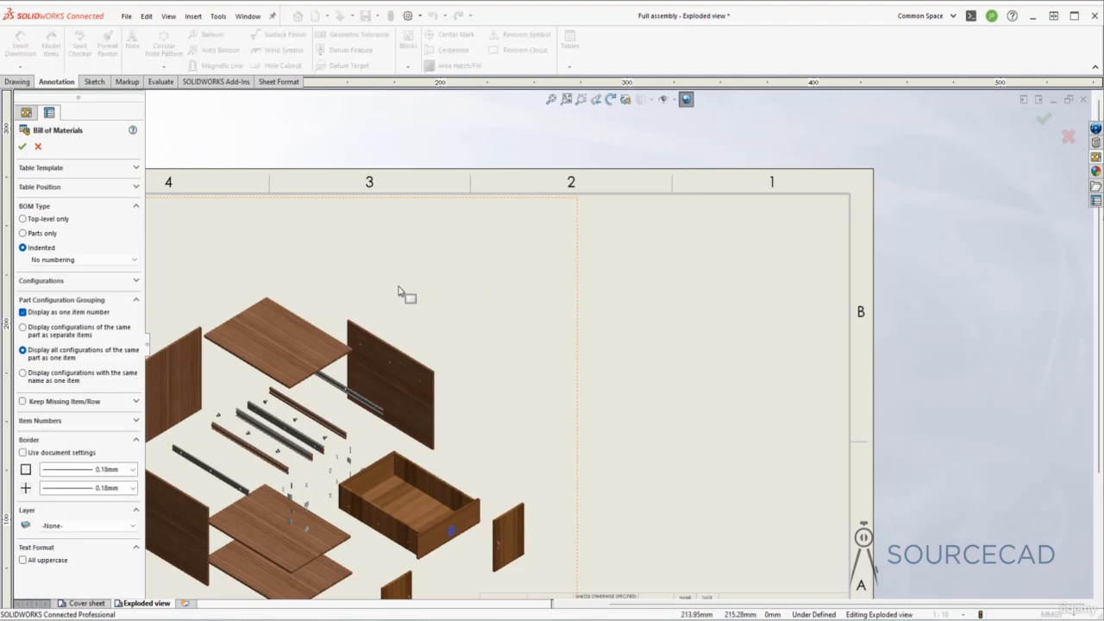
click(44, 234)
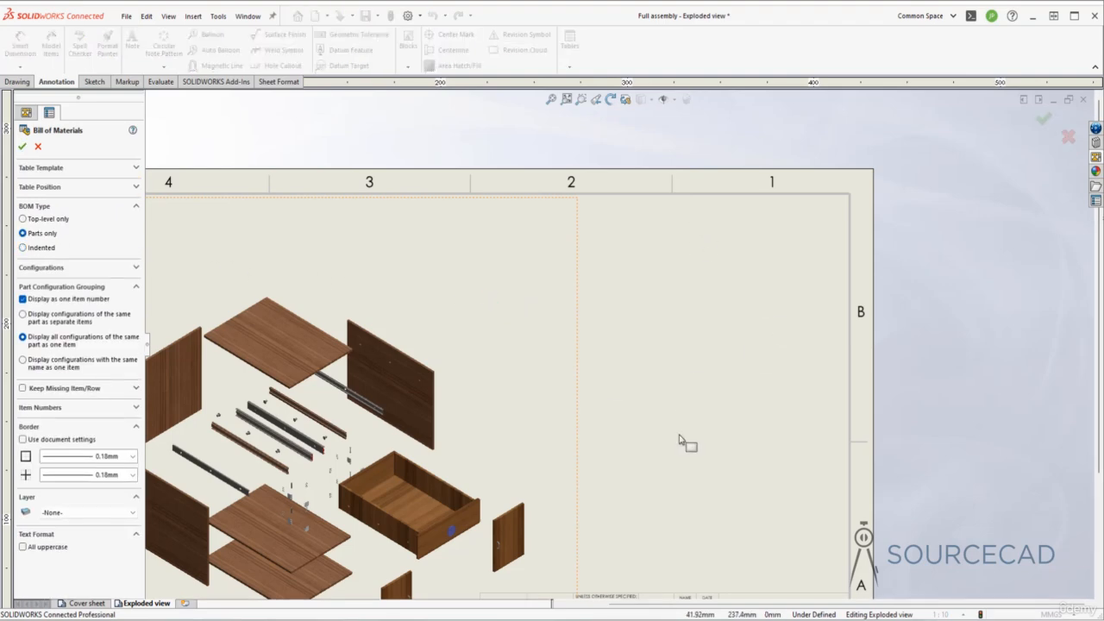
click(135, 206)
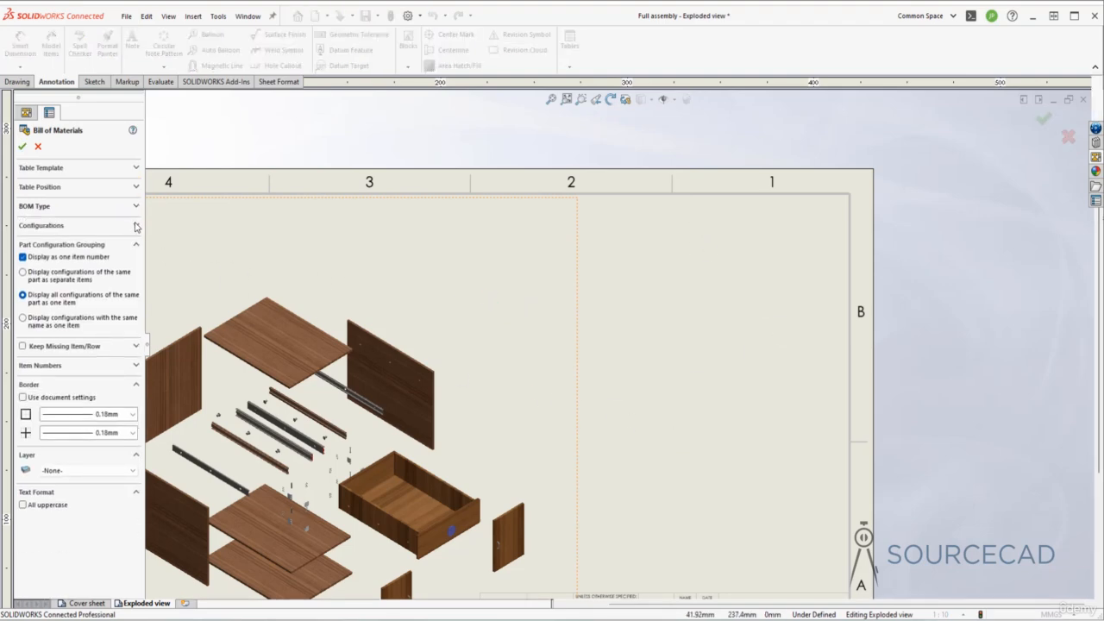
Step: Examine the configurations available for the bill of materials and its part configuration grouping options
click(135, 226)
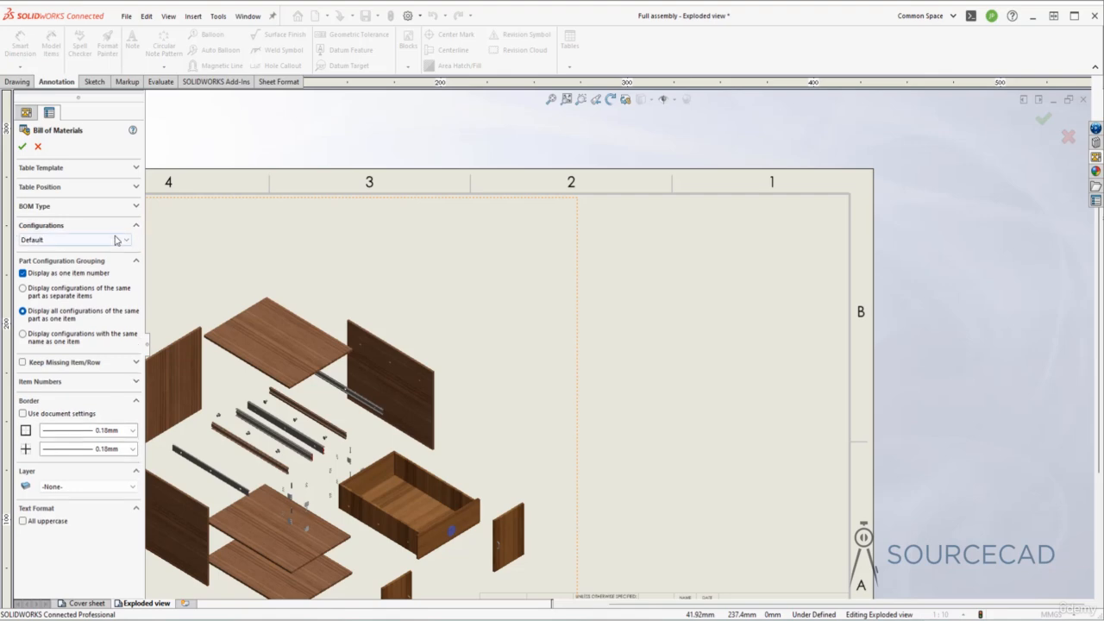
click(73, 239)
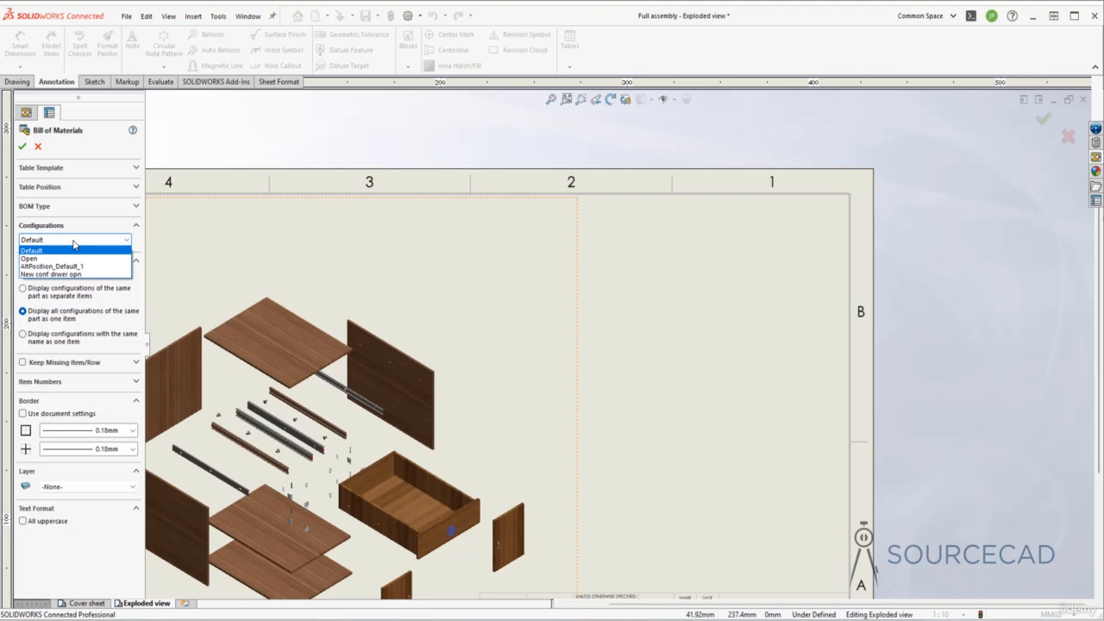
click(74, 242)
click(136, 226)
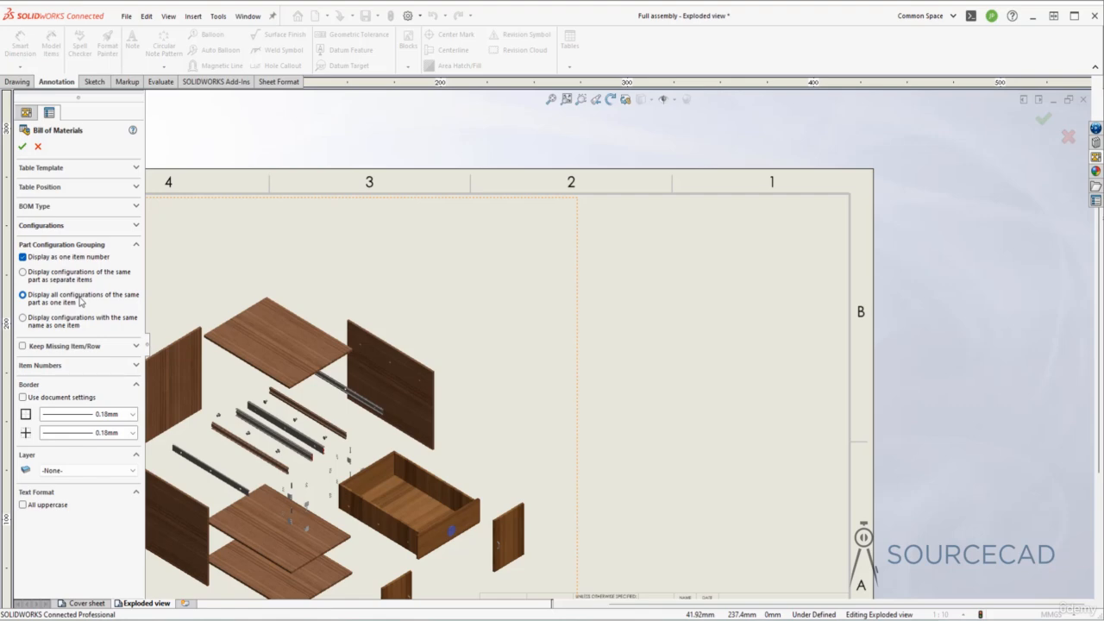
click(135, 245)
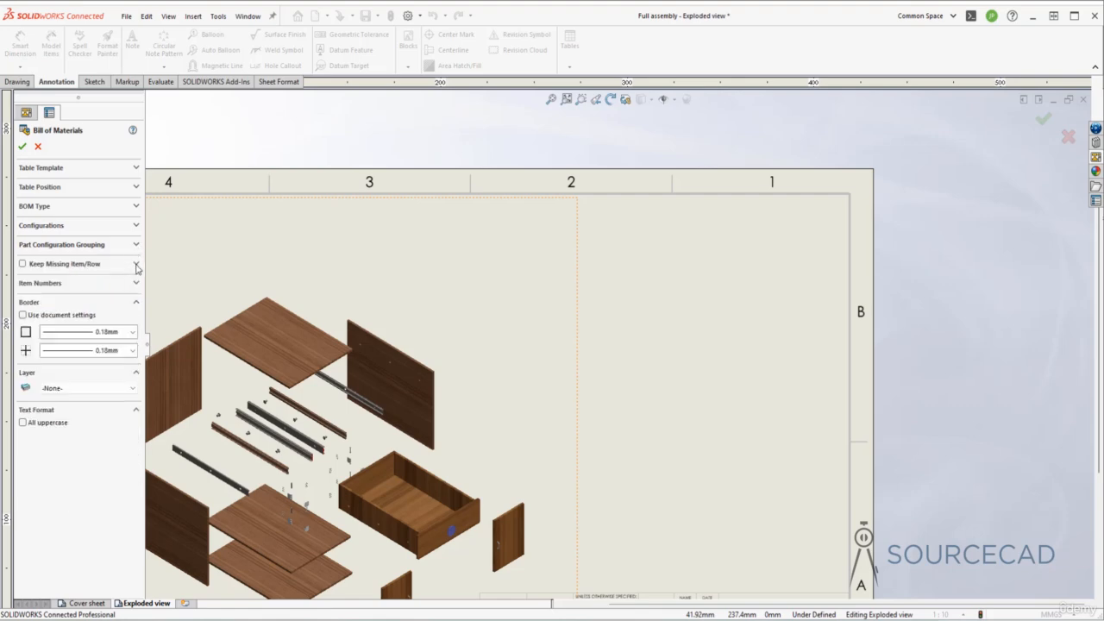
Step: Try the Keep Missing Item/Row option and its Strikeout setting for the bill of materials
click(135, 265)
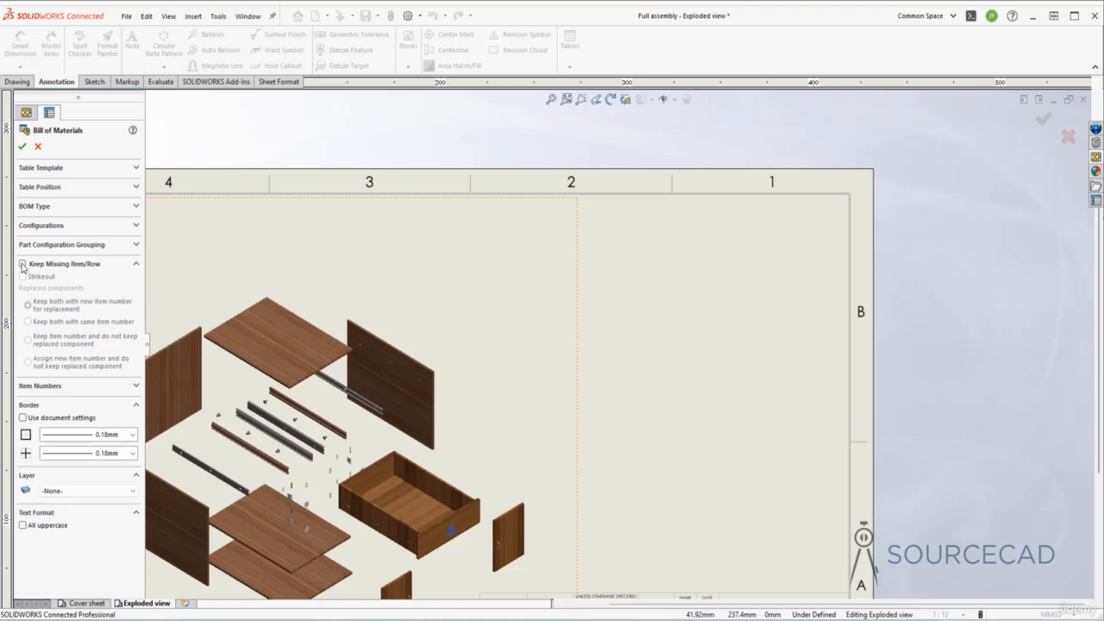
click(22, 264)
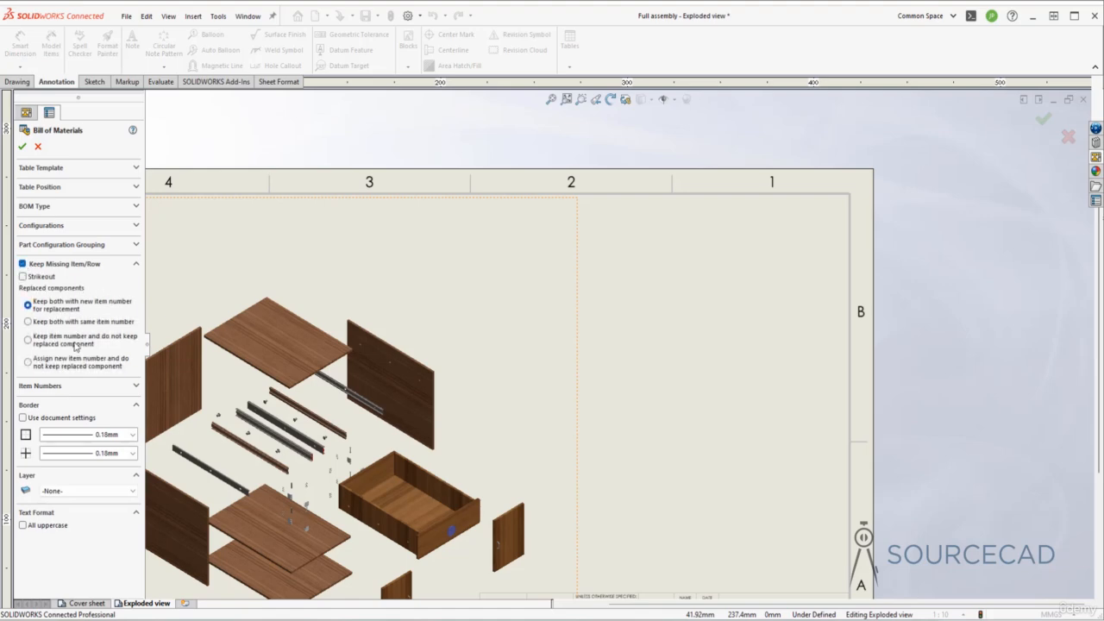
click(23, 277)
click(24, 277)
click(23, 265)
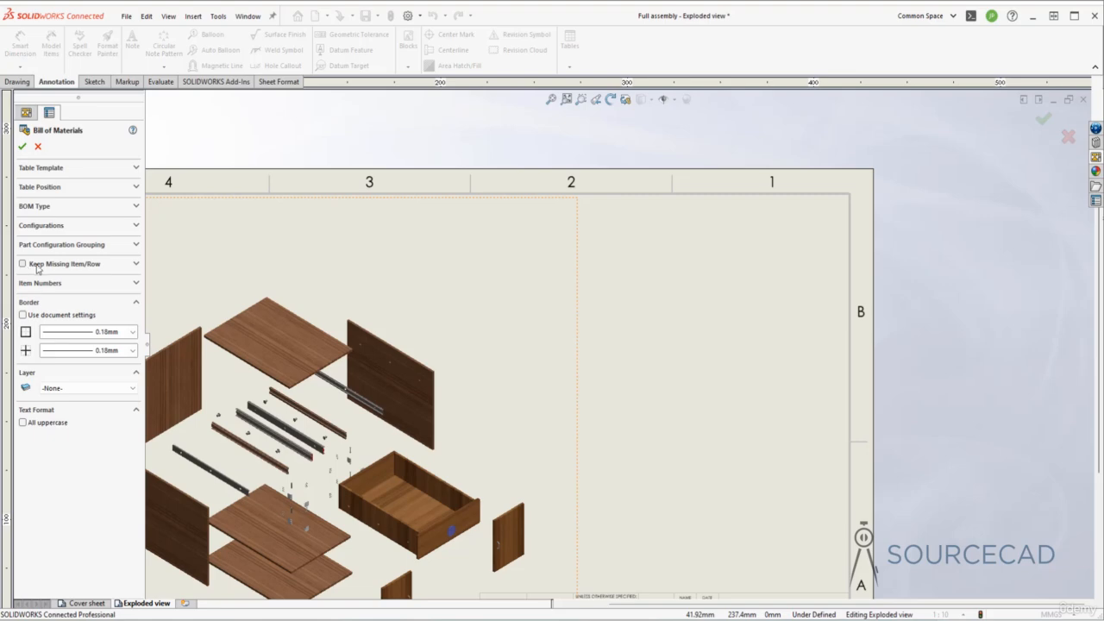
Step: Lock the bill of materials numbering by enabling Do not change item numbers
click(135, 284)
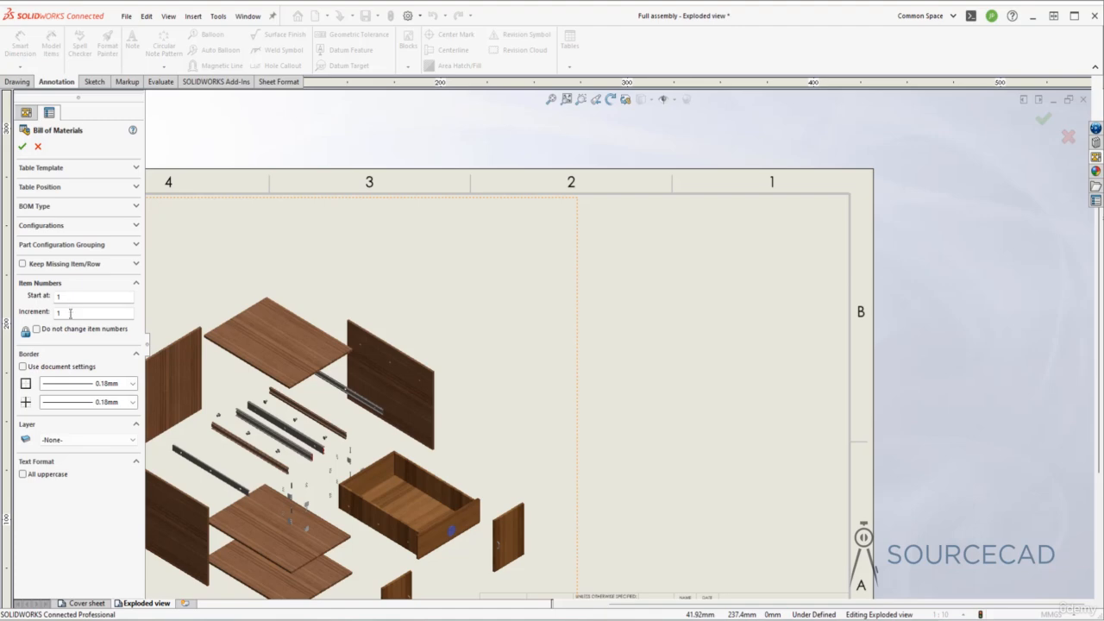
click(36, 329)
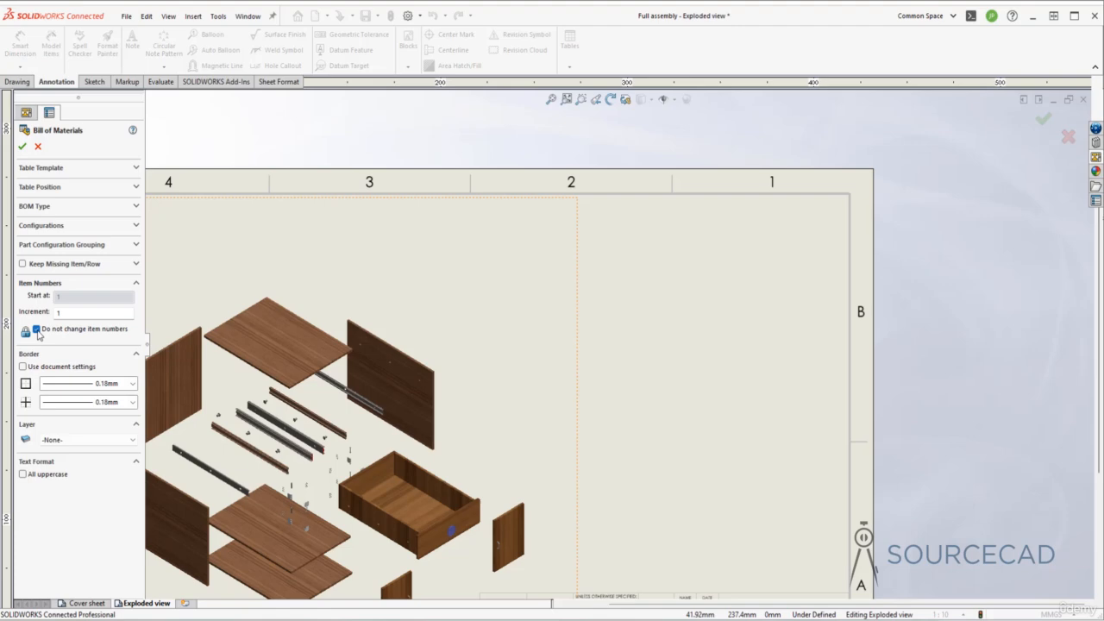
click(136, 284)
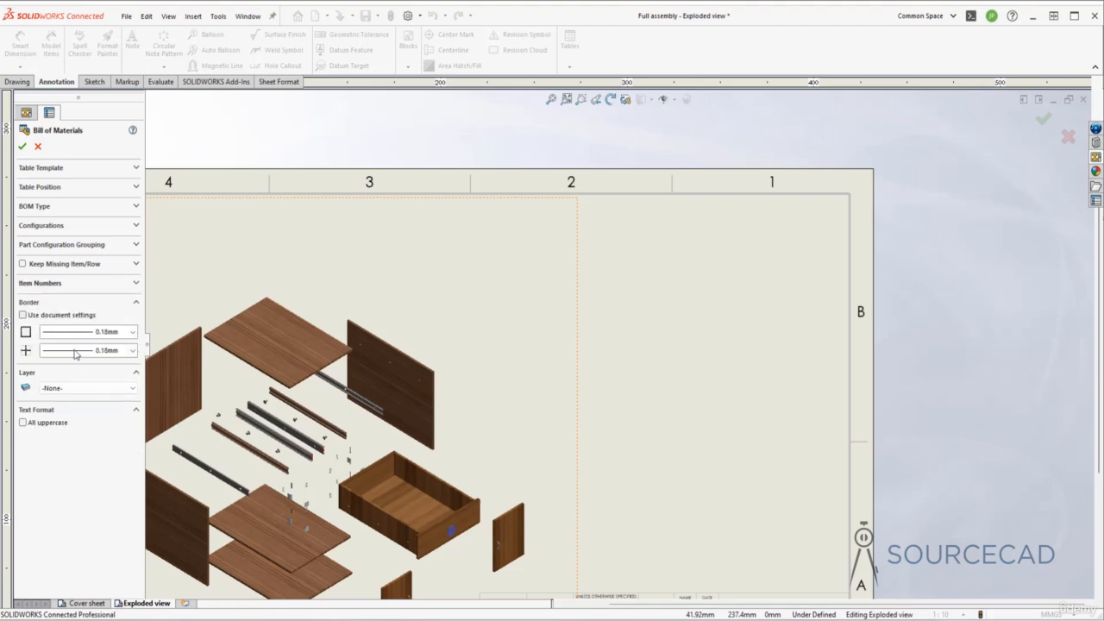
Step: Set both the outer border and the inner grid border of the bill of materials to 0.18 mm
click(109, 334)
click(108, 355)
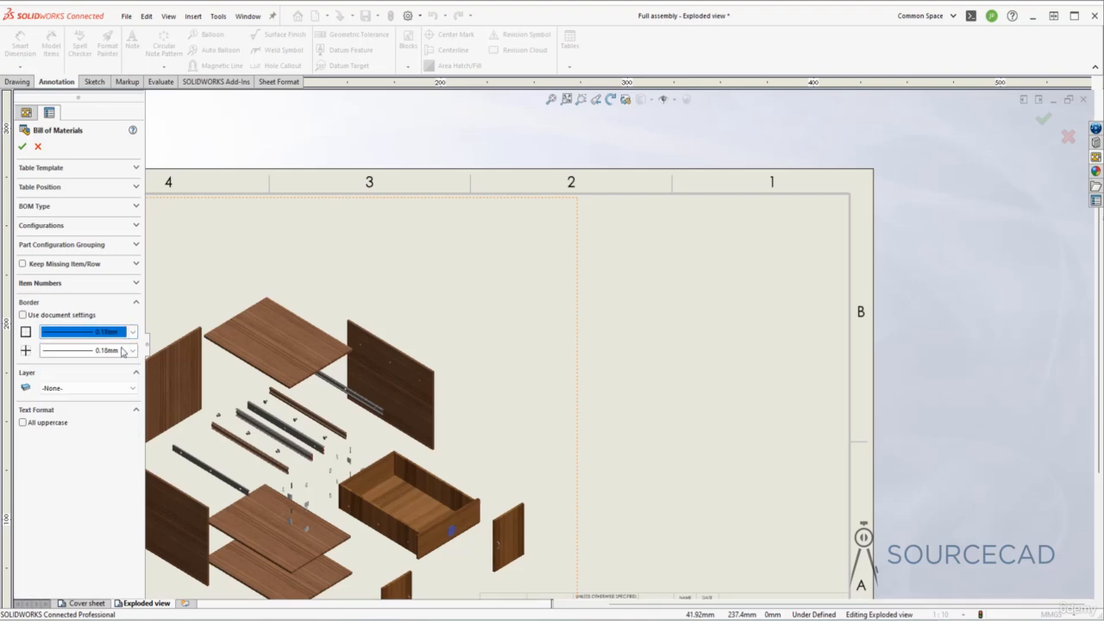
click(123, 350)
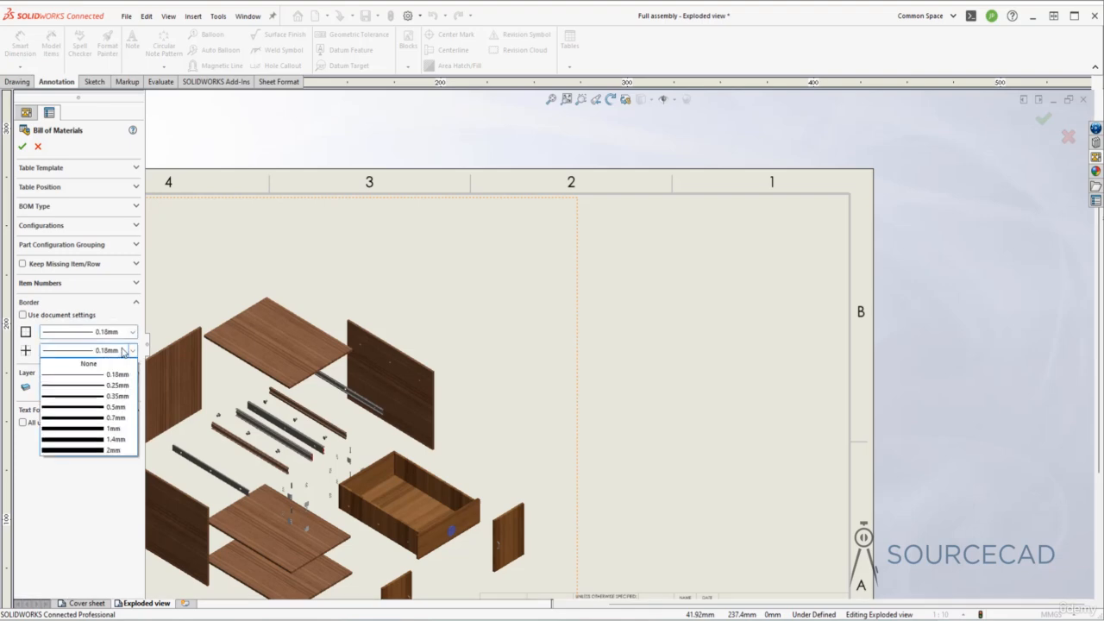
click(118, 374)
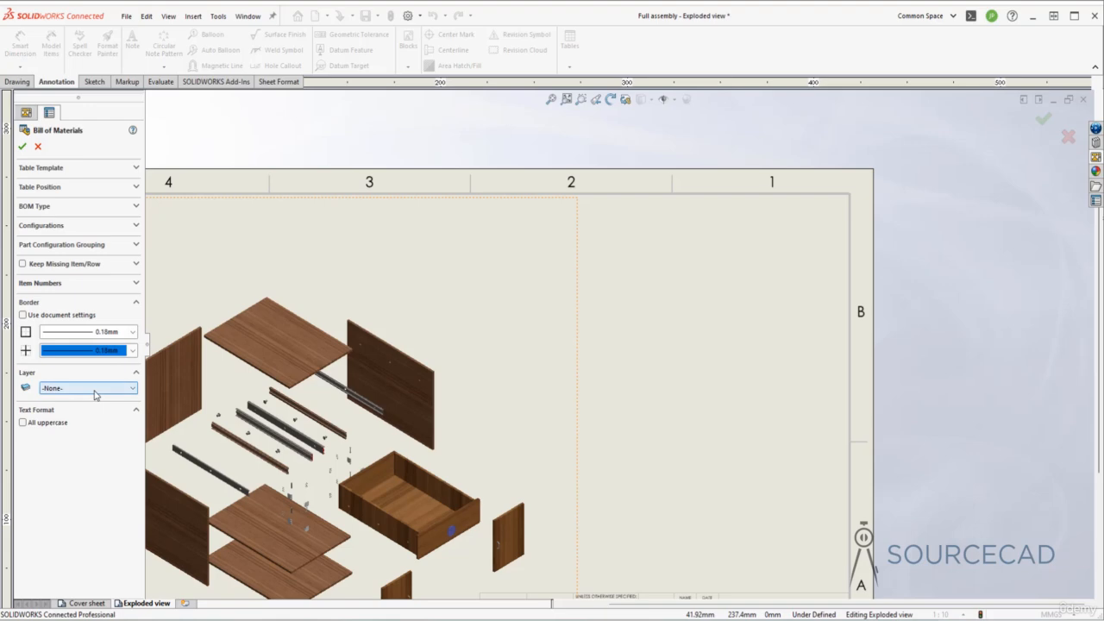
Step: Make the table text all uppercase and place the parts-only bill of materials in the sheet's upper-right corner
click(24, 422)
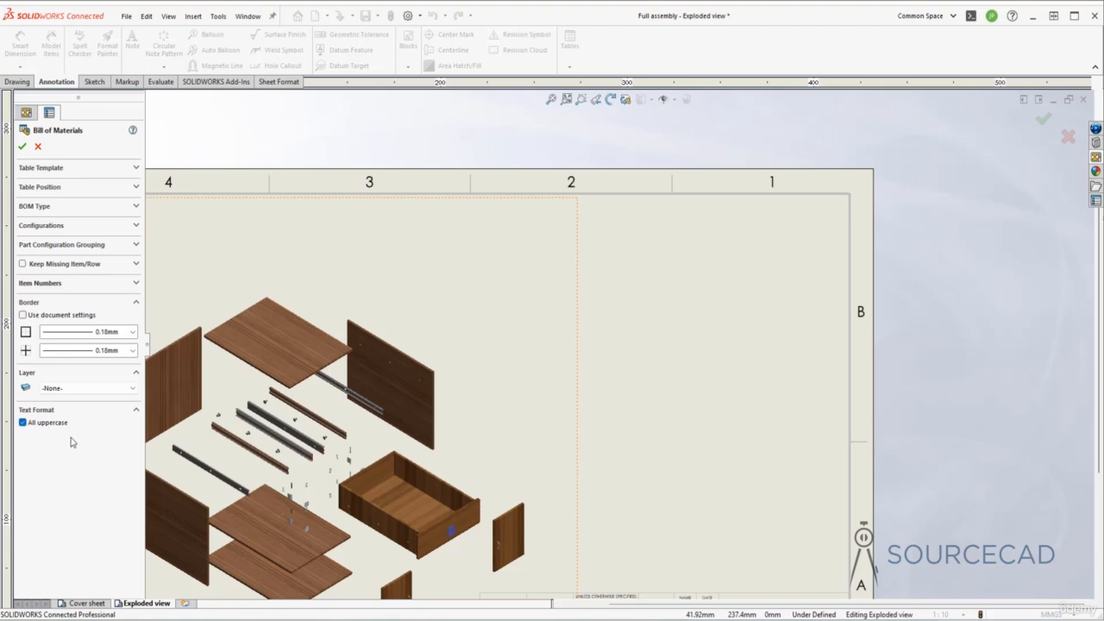
click(22, 145)
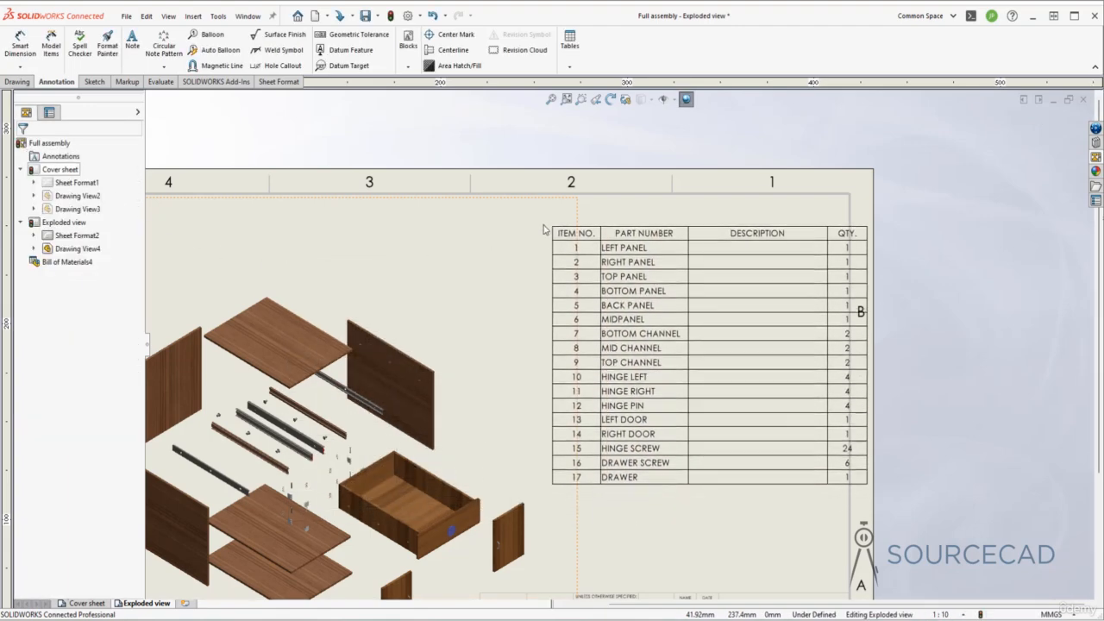
click(537, 226)
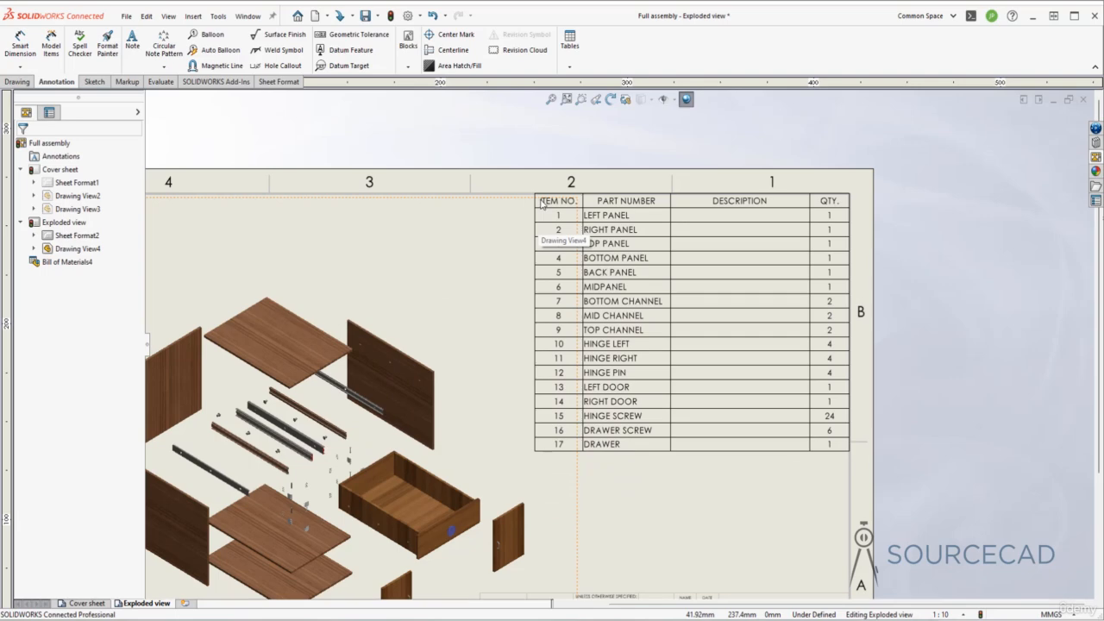
click(653, 543)
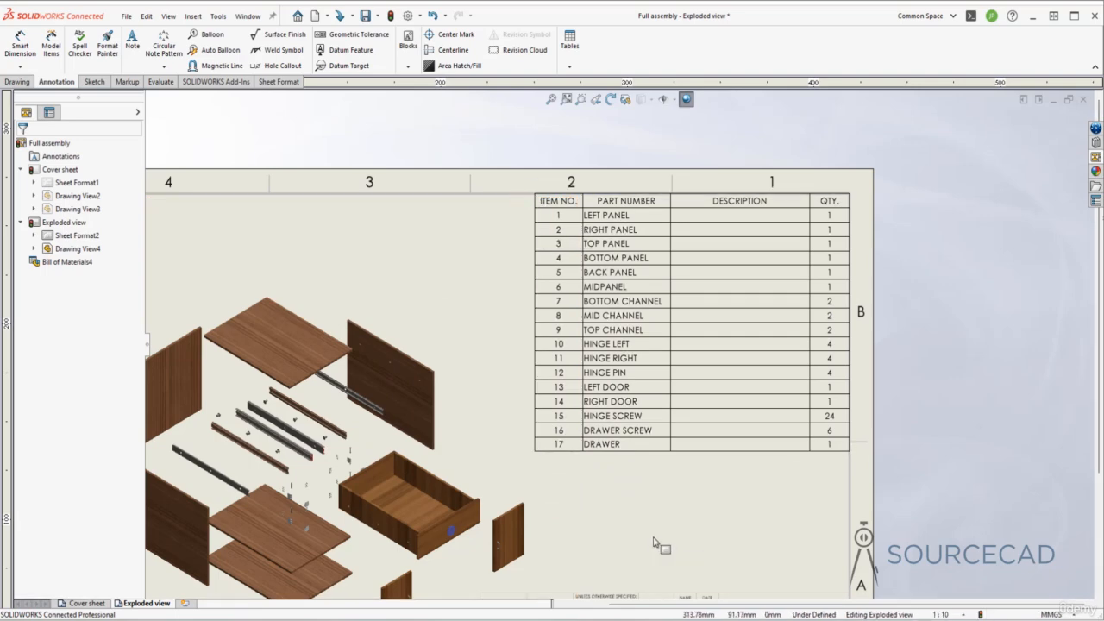